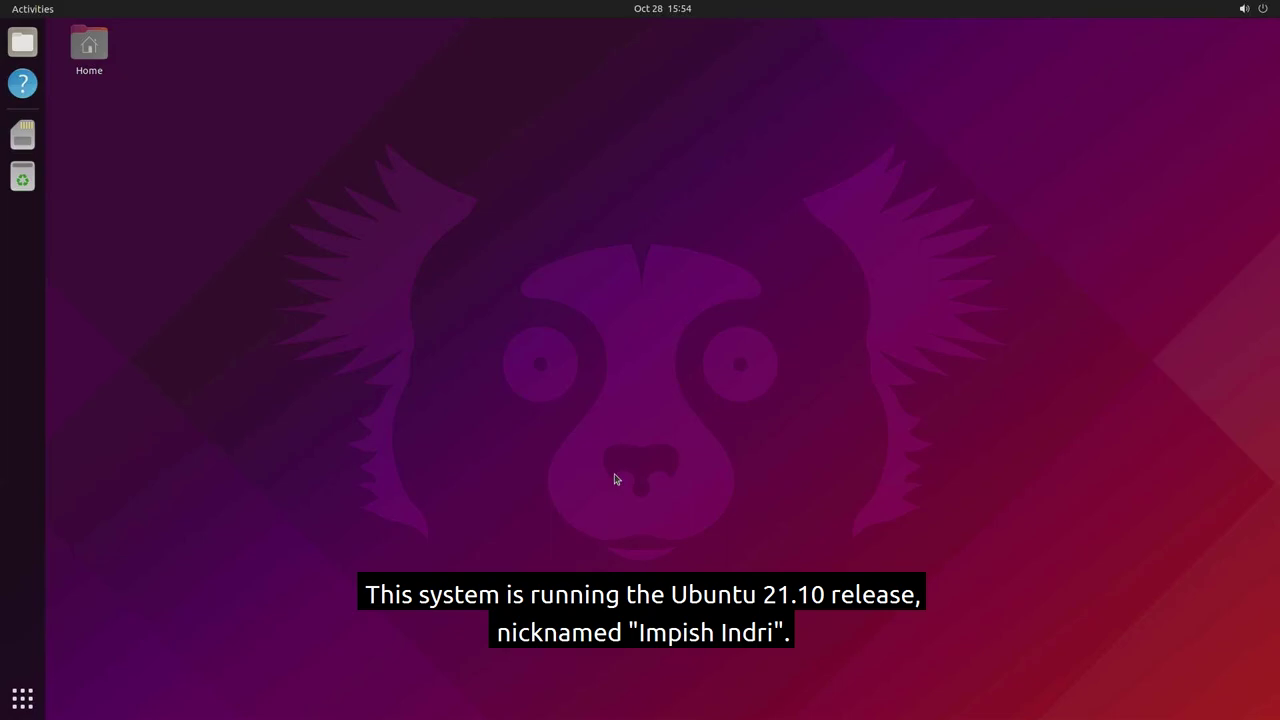
Launch OpenSCAD and open the design Sweeping_Name_Plate_VZX.scad from the Downloads folder
key(super)
text(opens)
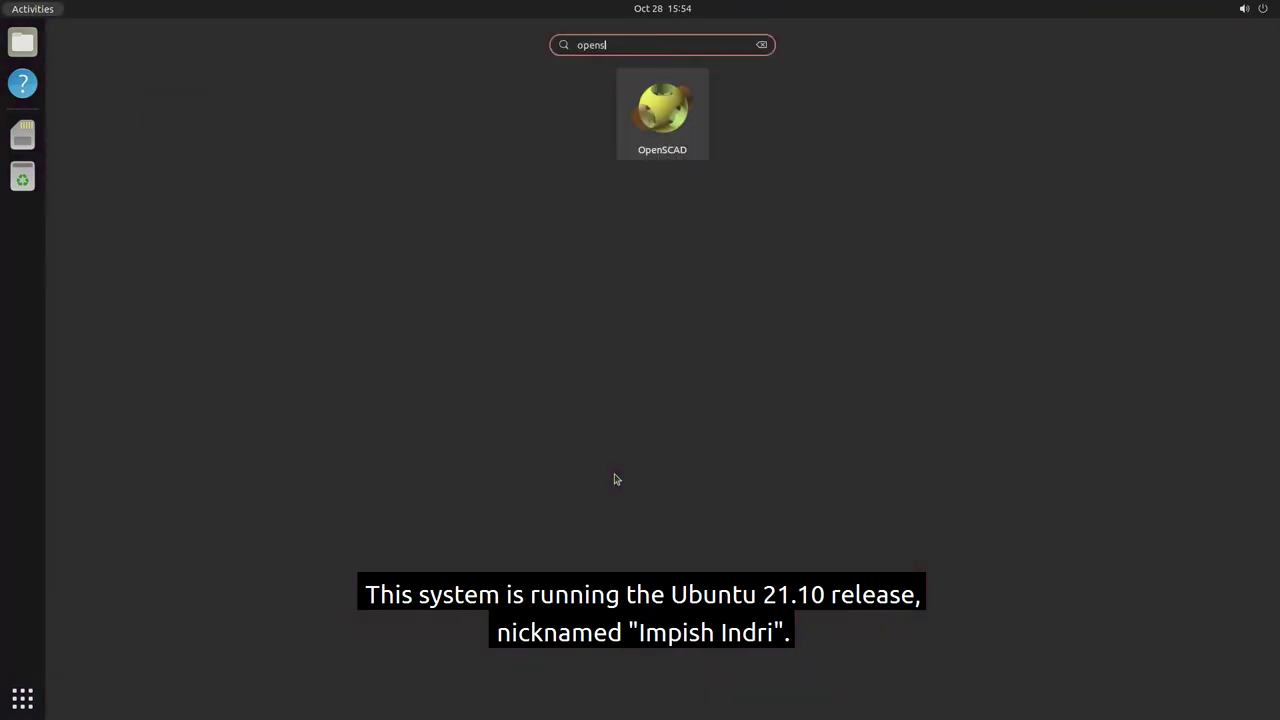
key(Return)
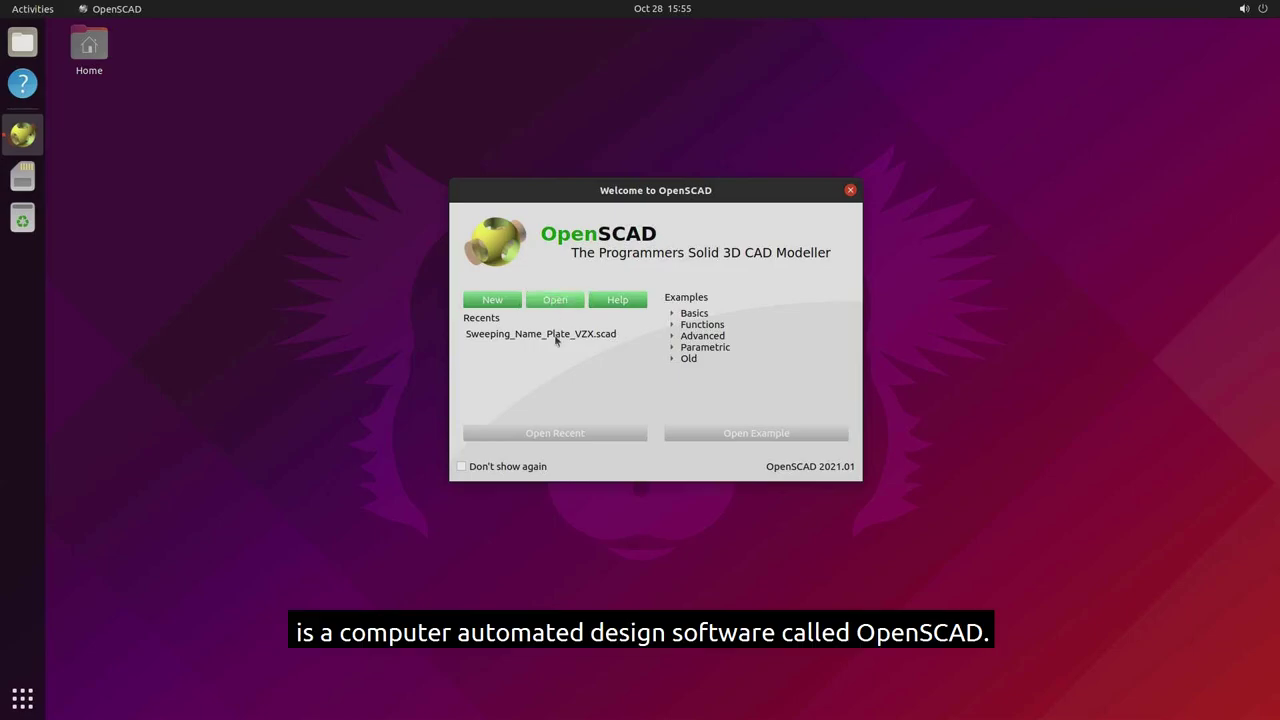
click(555, 299)
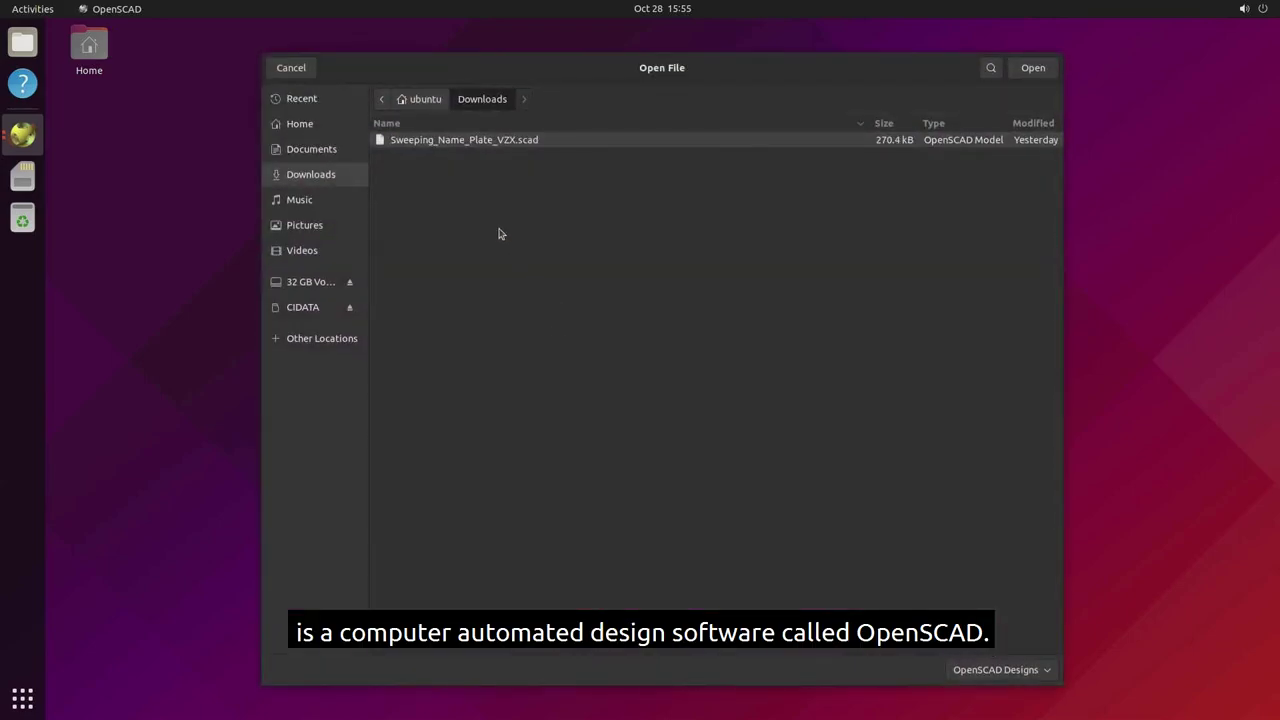
double_click(497, 143)
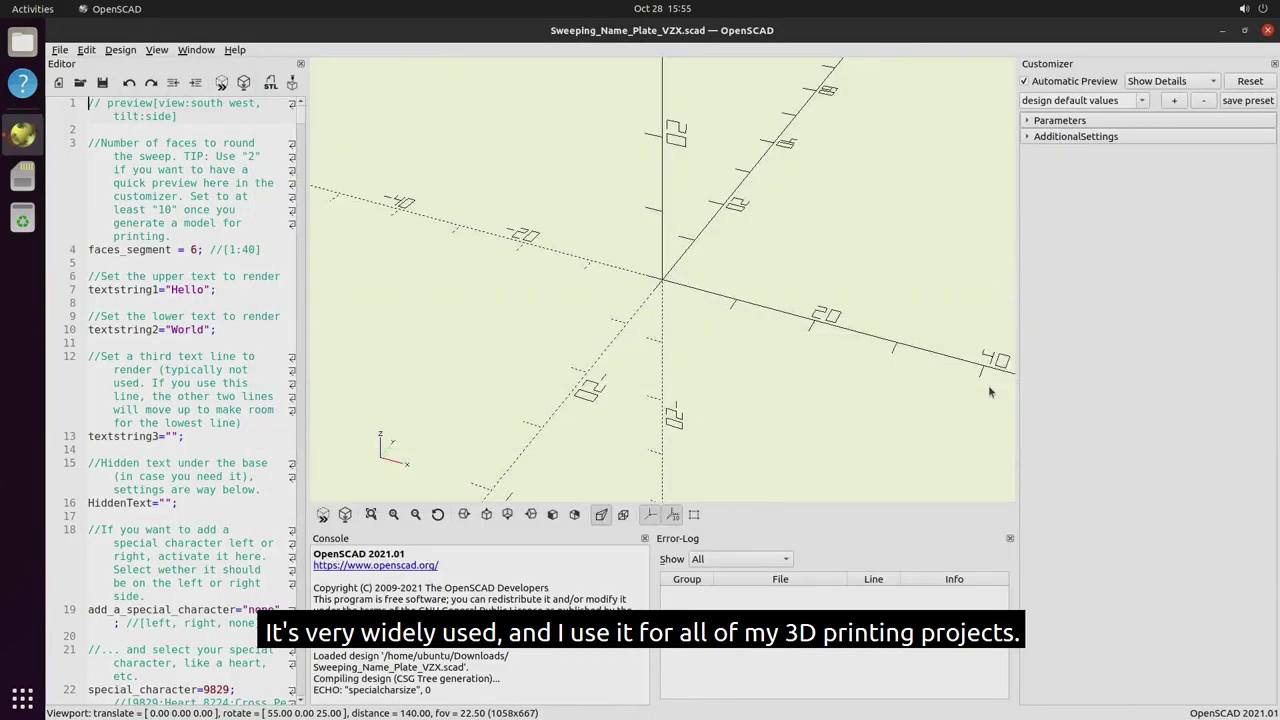
scroll(550, 370, down, 5)
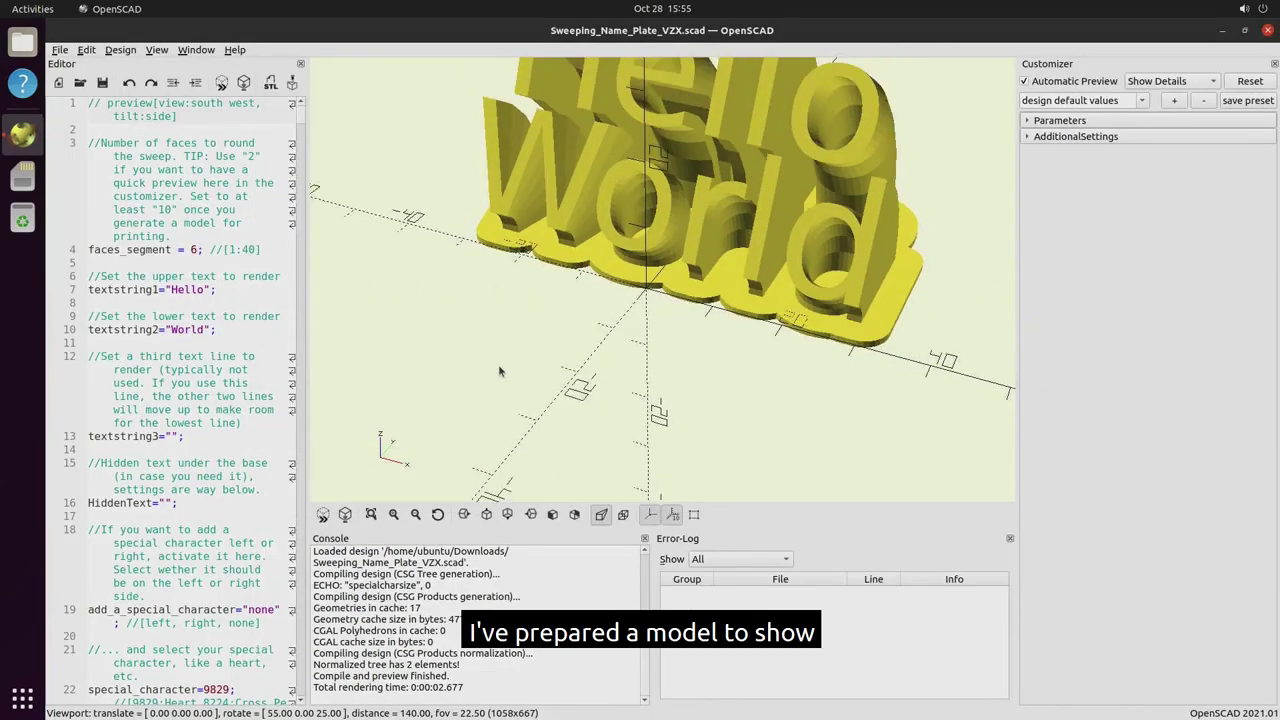
scroll(594, 411, down, 1)
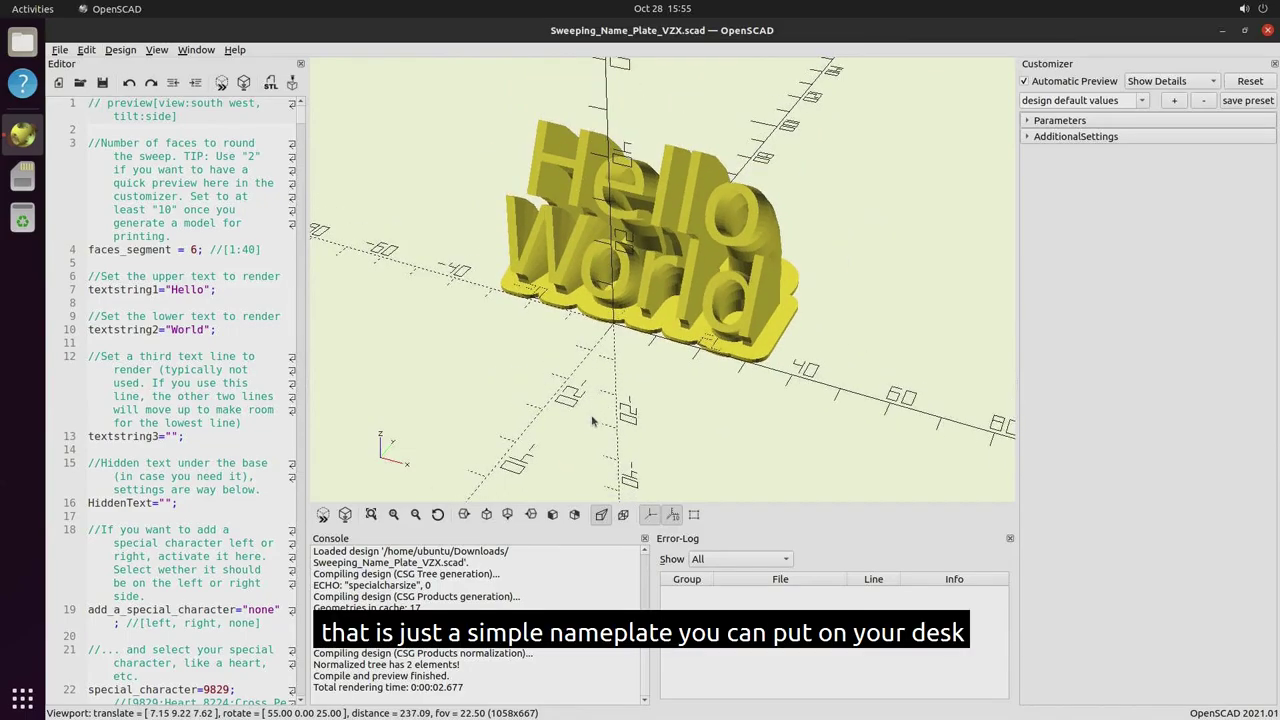
Replace the nameplate's upper text, textstring1, with "UBUNTU 21.10" in the script
click(206, 289)
key(BackSpace)
key(BackSpace)
key(BackSpace)
key(BackSpace)
text(U)
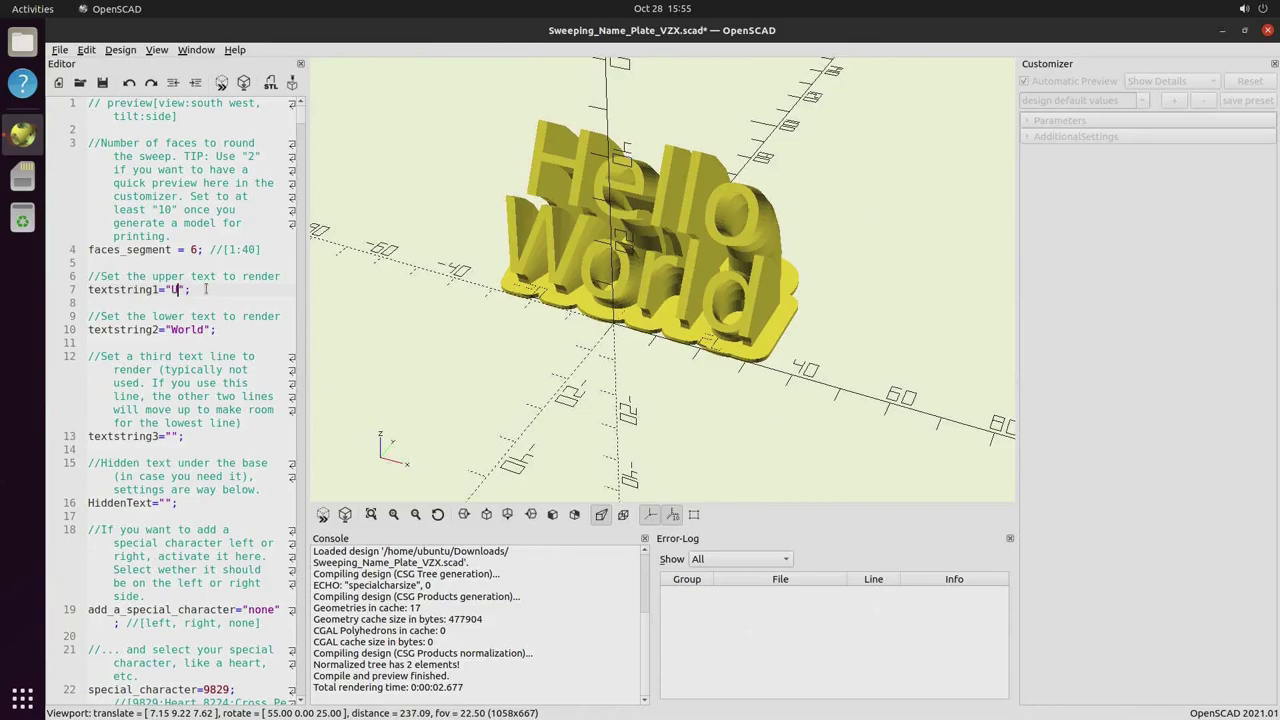
text(BUNTU 21.)
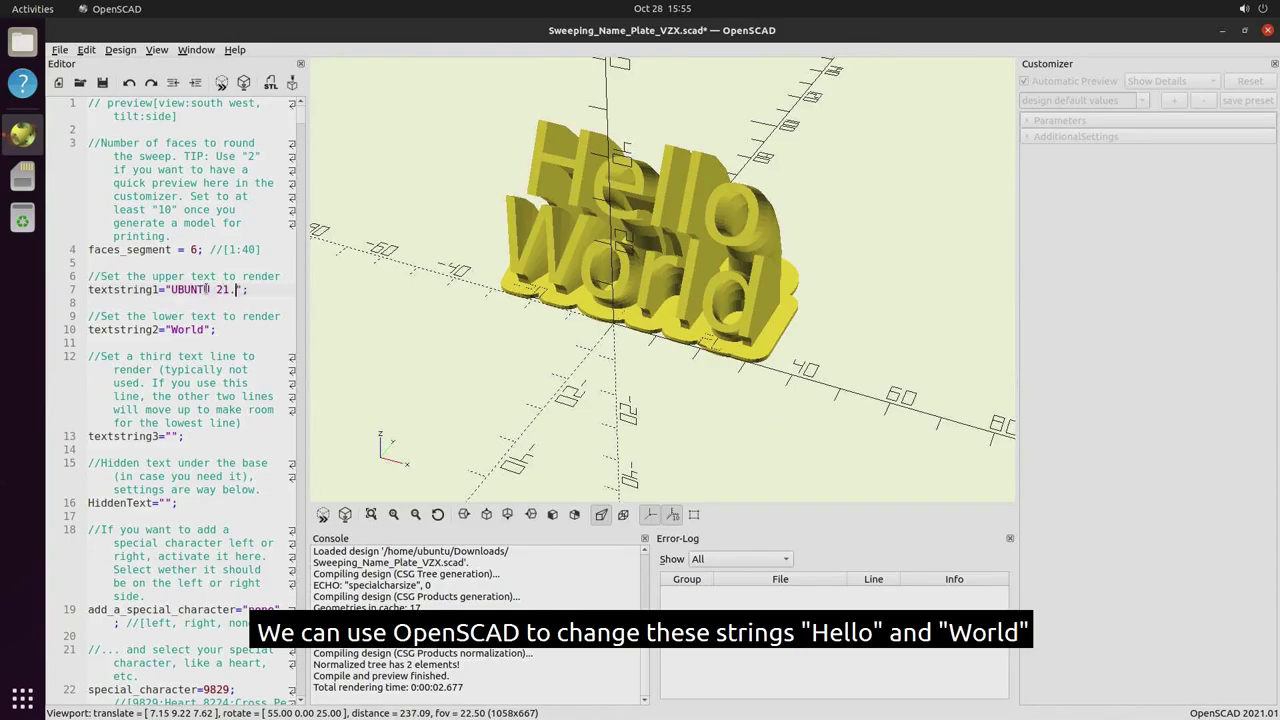
text(10)
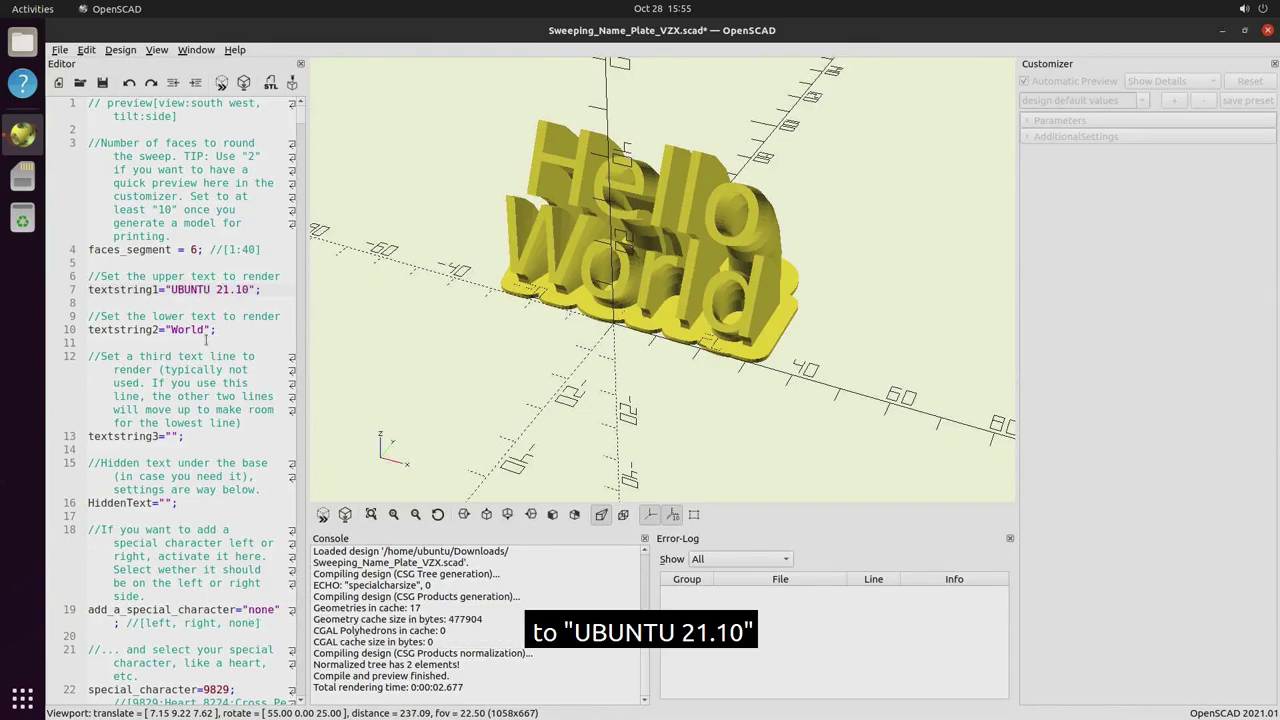
Replace the lower text, textstring2, with "HIFIVE UNMATCHED" and preview the updated nameplate
click(206, 328)
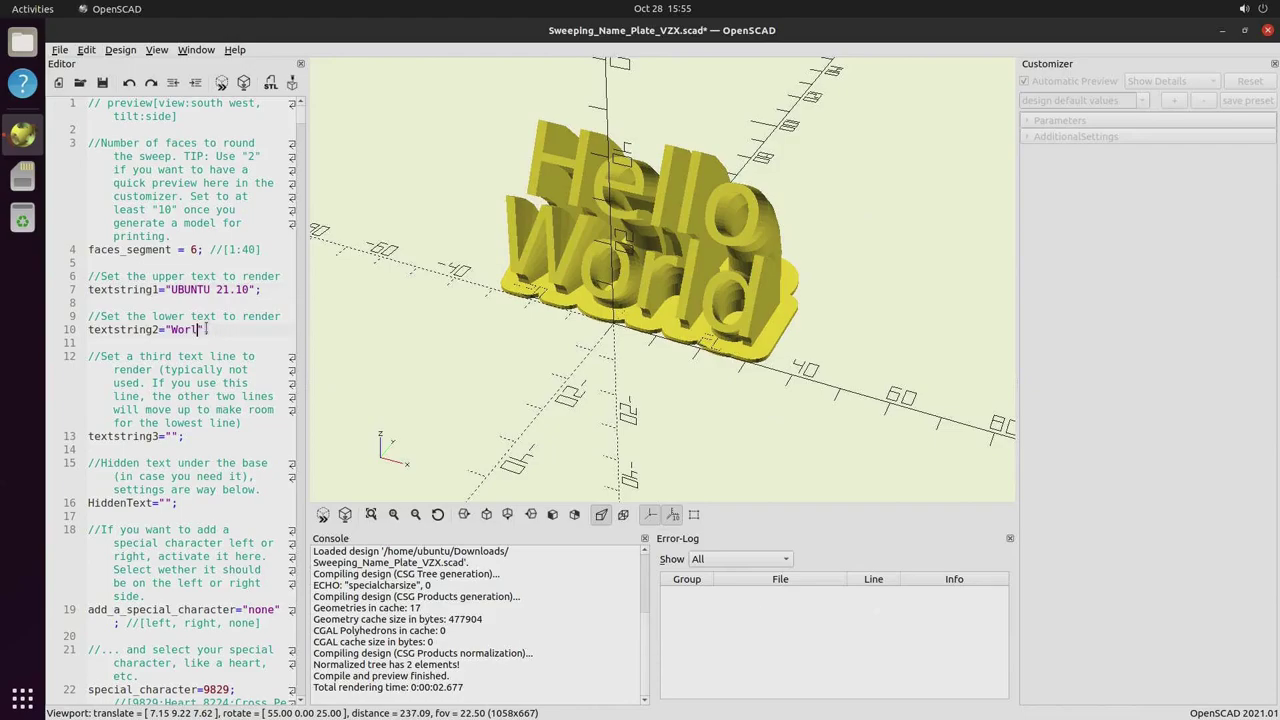
key(BackSpace)
key(BackSpace)
key(BackSpace)
key(BackSpace)
key(BackSpace)
text(HIFIVE)
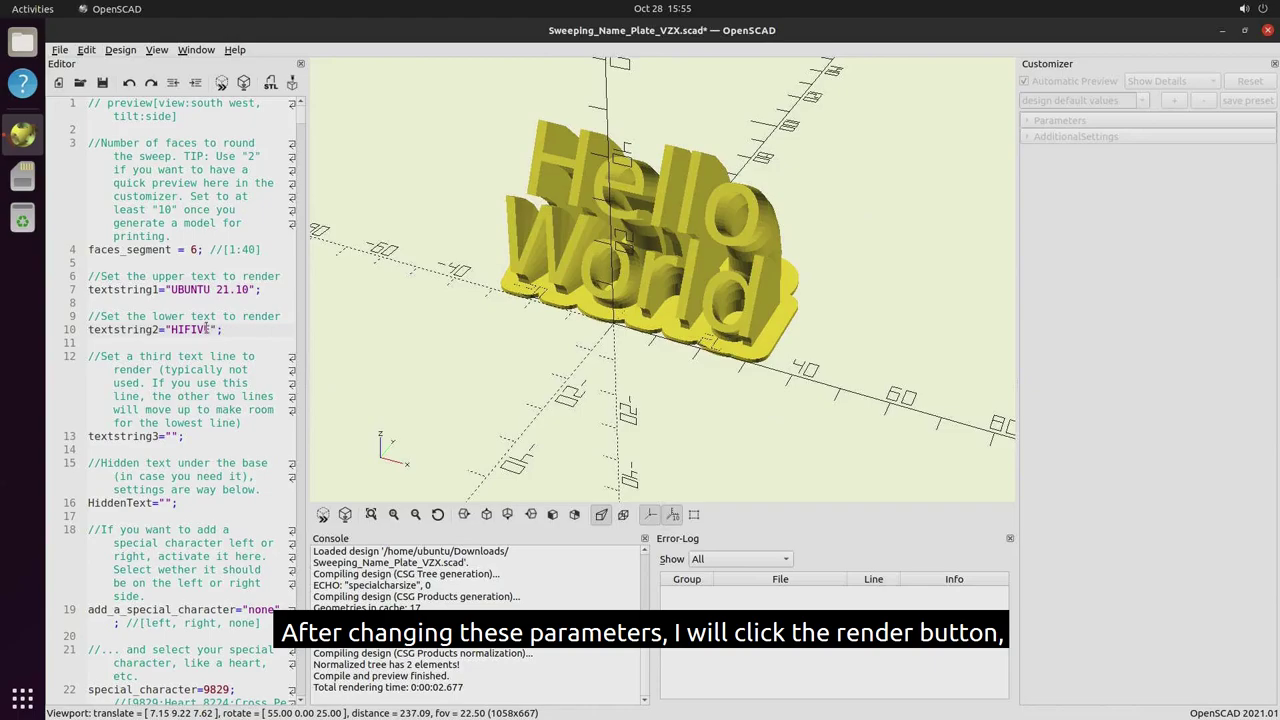
text( UN)
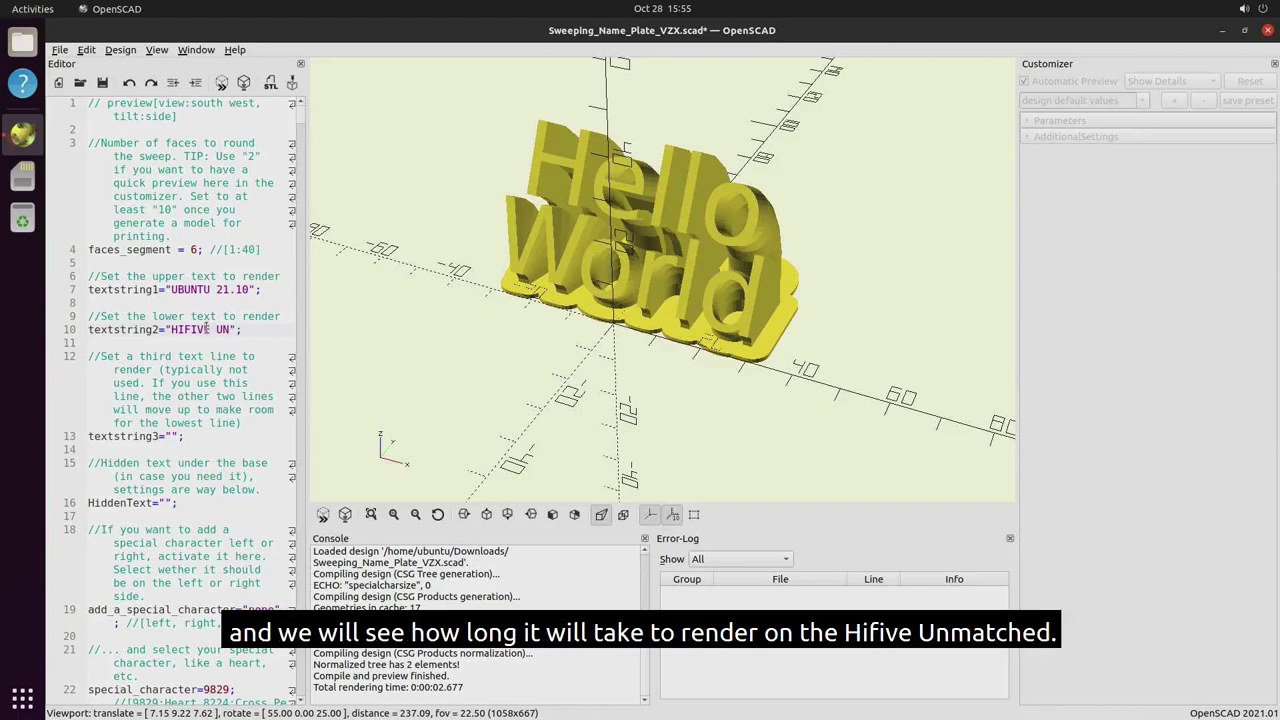
text(MATCHED)
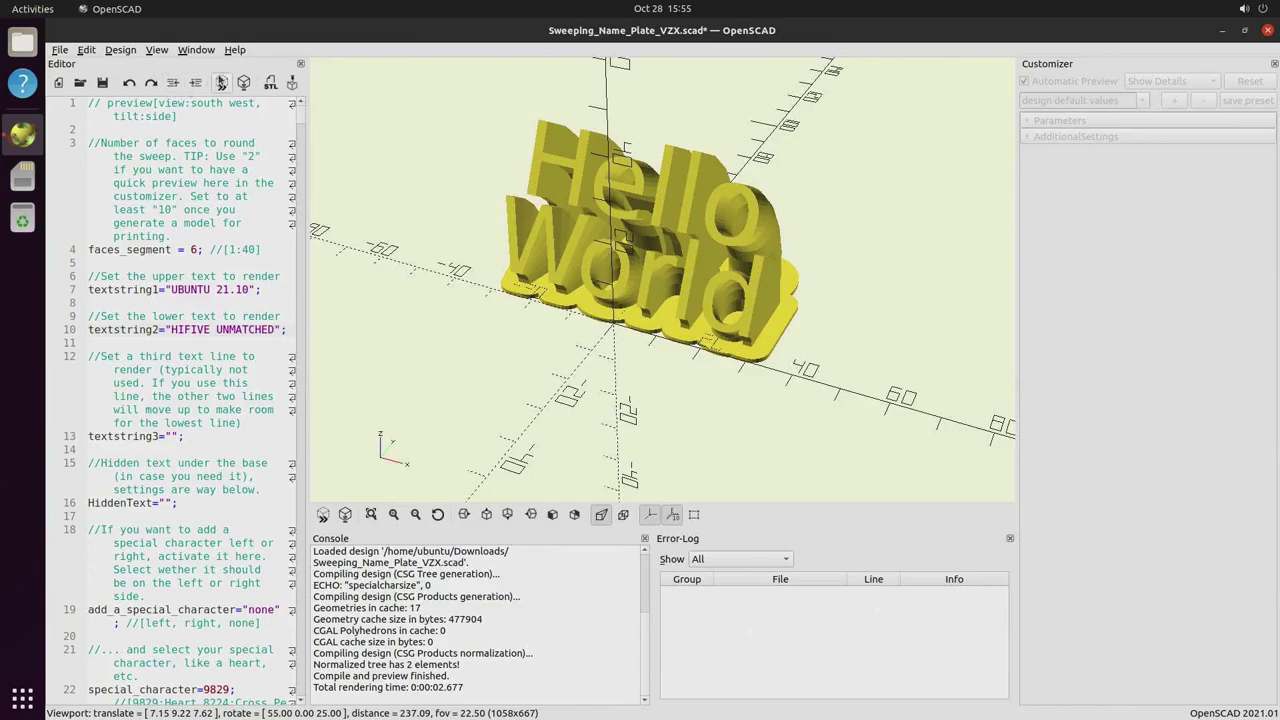
click(221, 82)
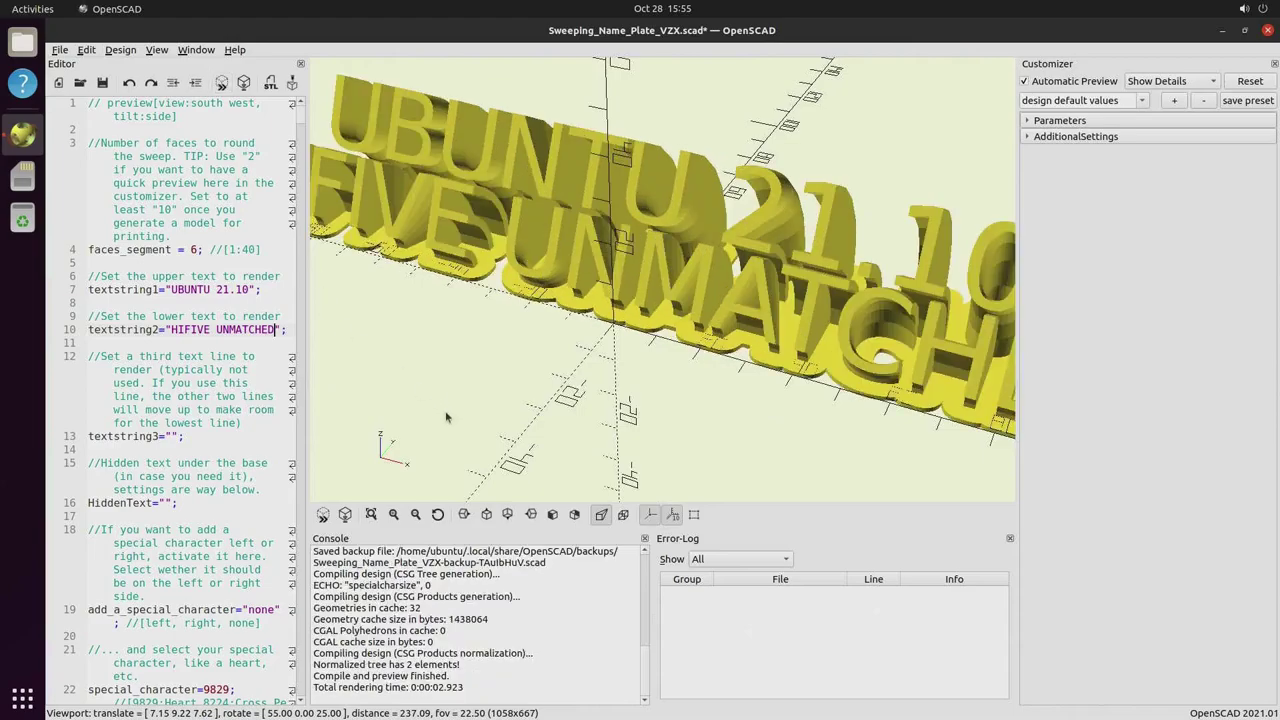
Check the total rendering time in the console output and inspect the nameplate model from several angles
drag(463, 688, 411, 688)
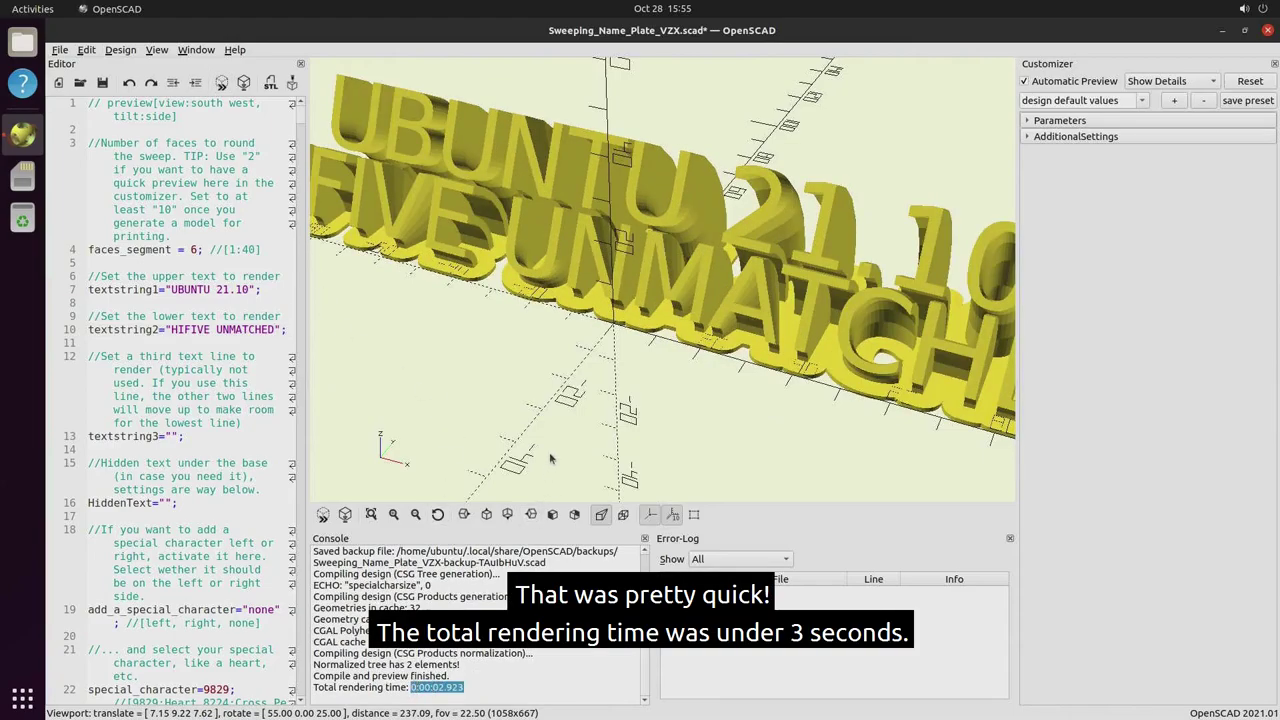
scroll(550, 422, down, 4)
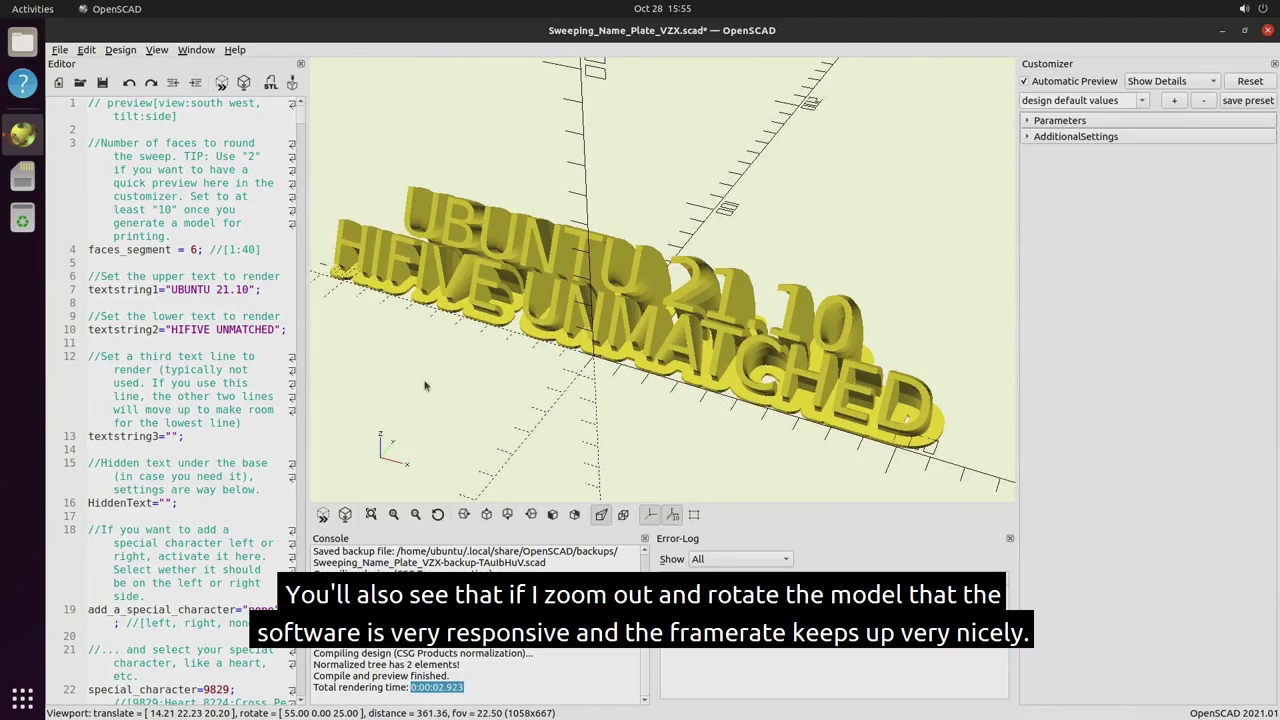
drag(430, 386, 497, 367)
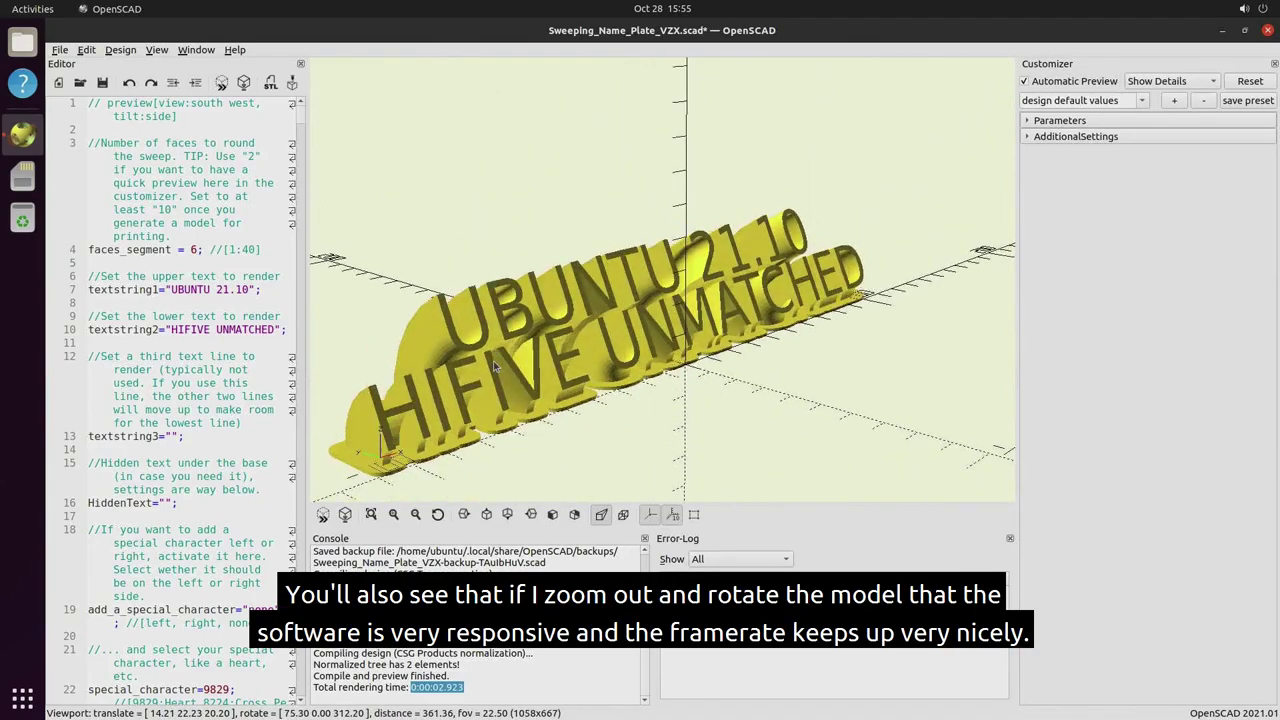
scroll(520, 370, down, 4)
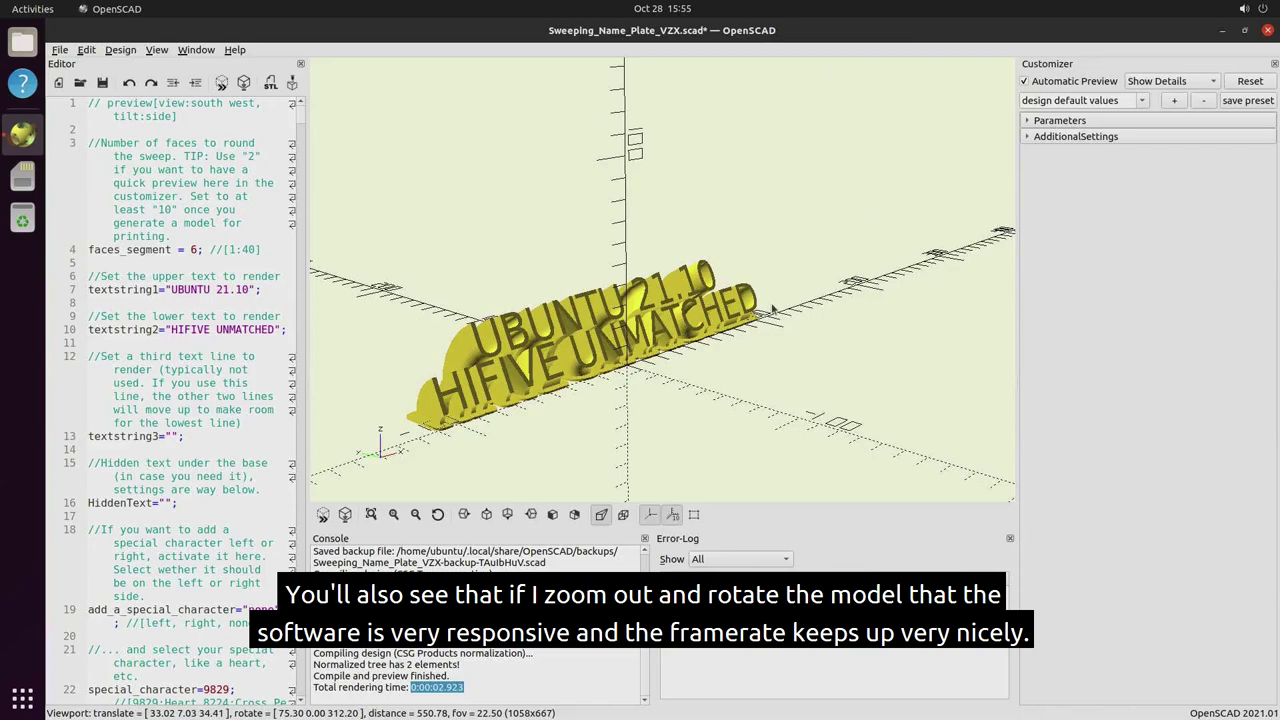
drag(772, 310, 683, 336)
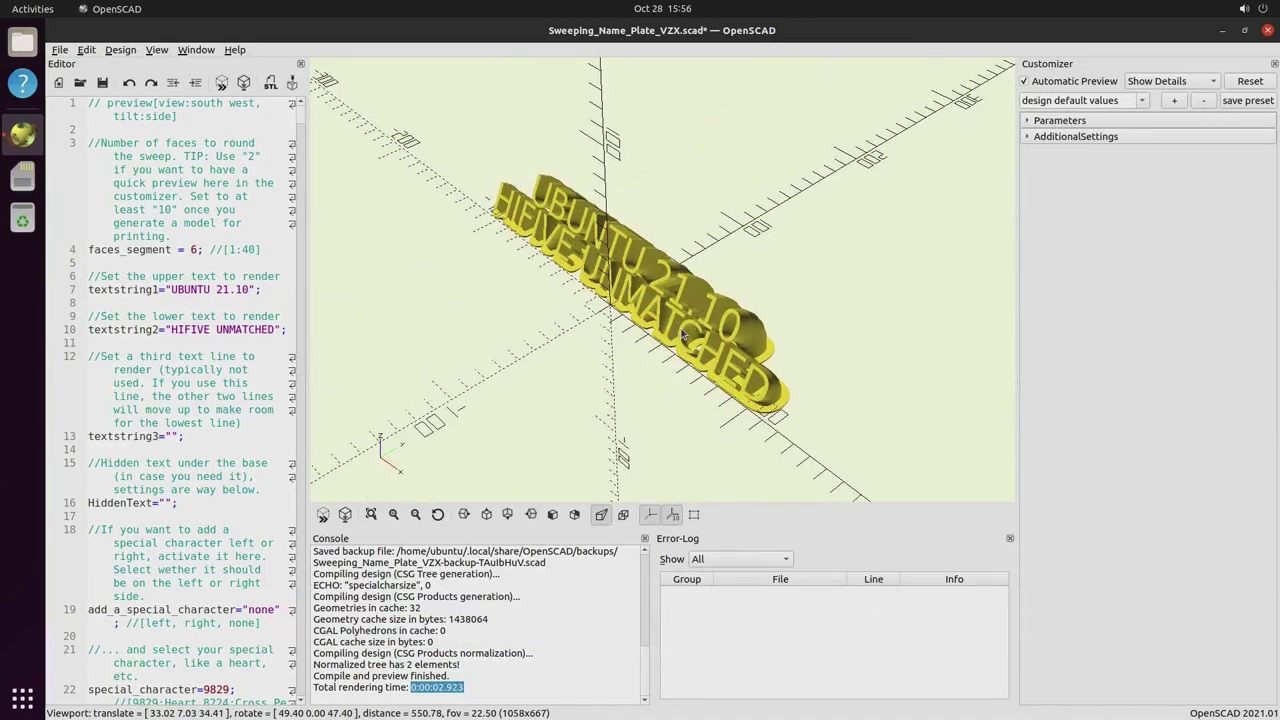
Close OpenSCAD without saving the changes and launch PrusaSlicer
click(1267, 31)
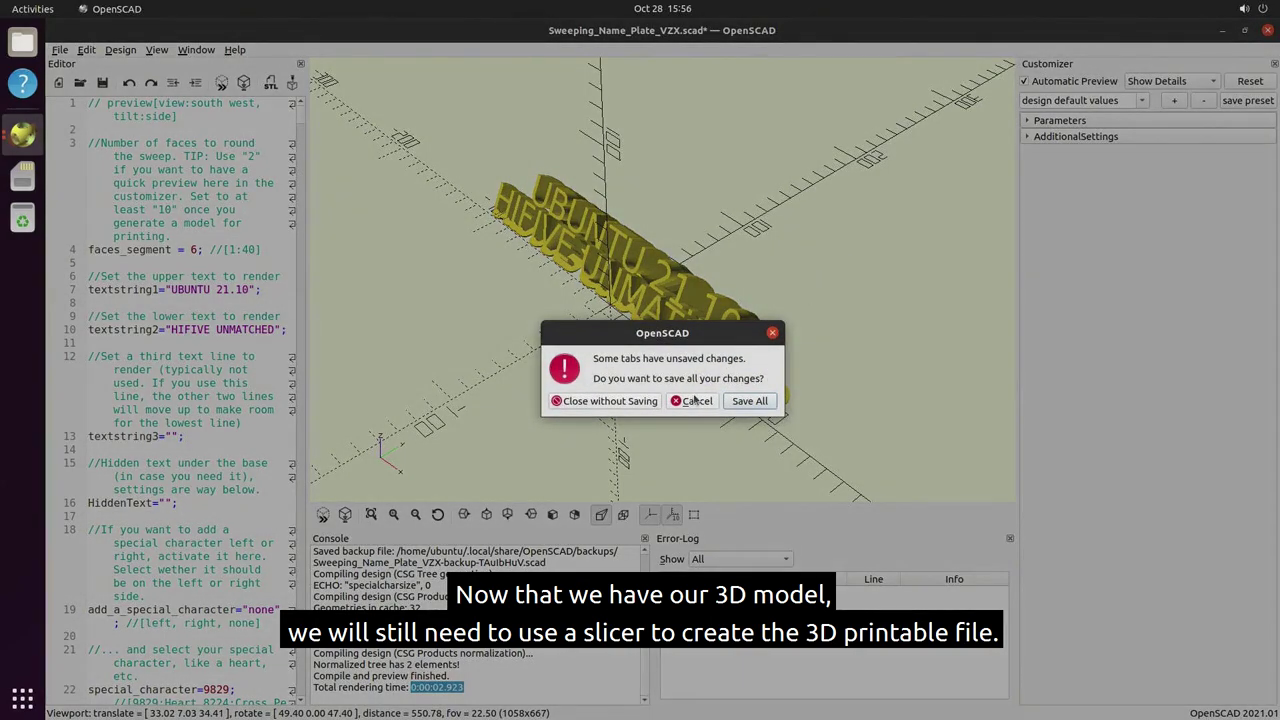
click(638, 409)
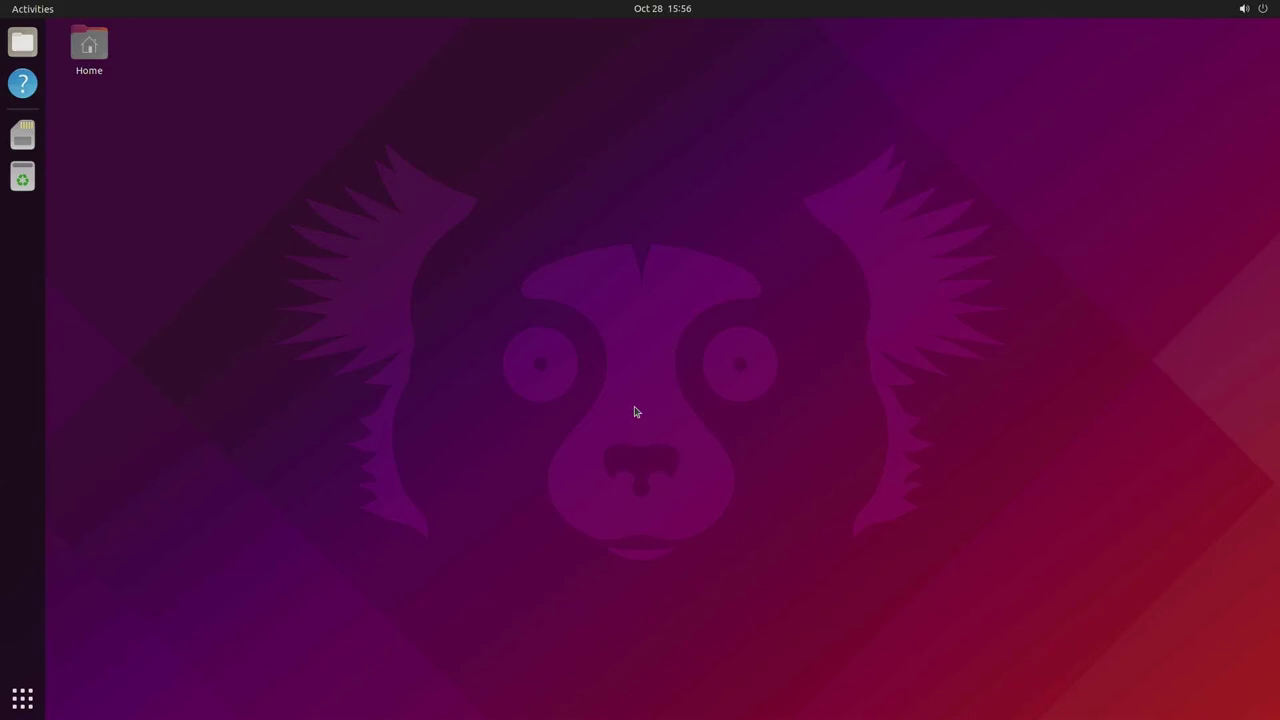
key(super)
text(prusal)
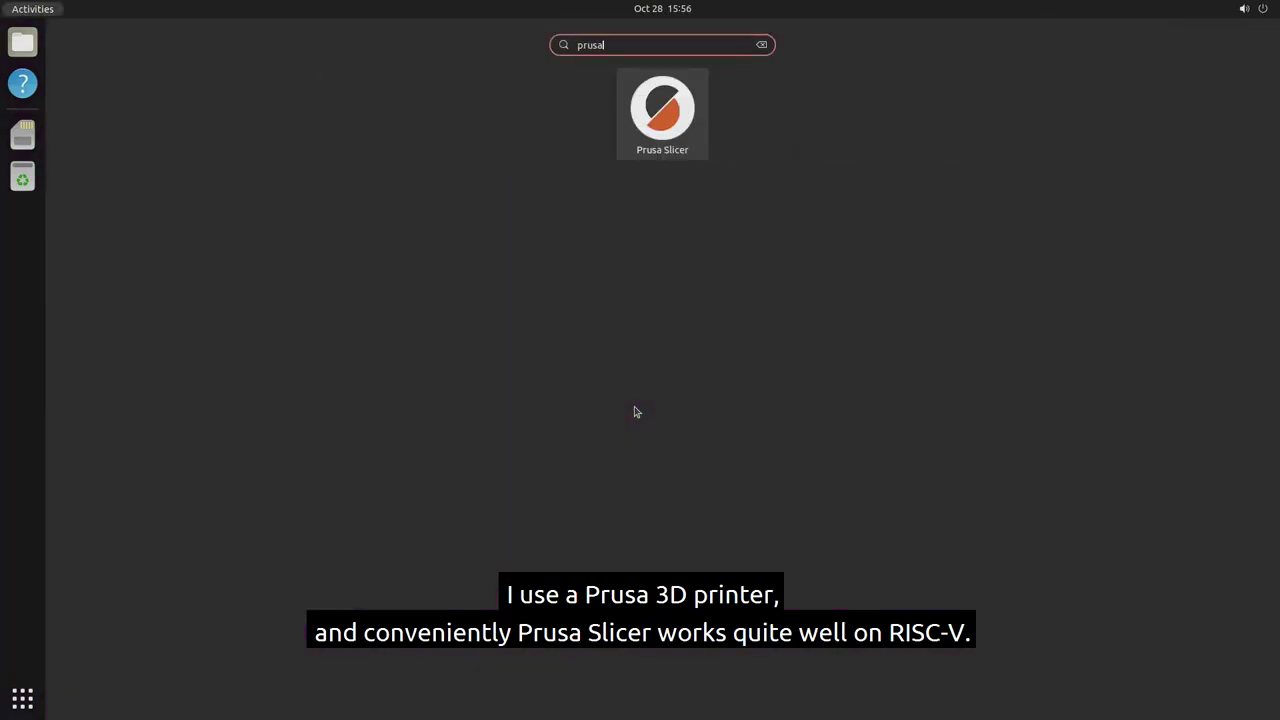
key(Return)
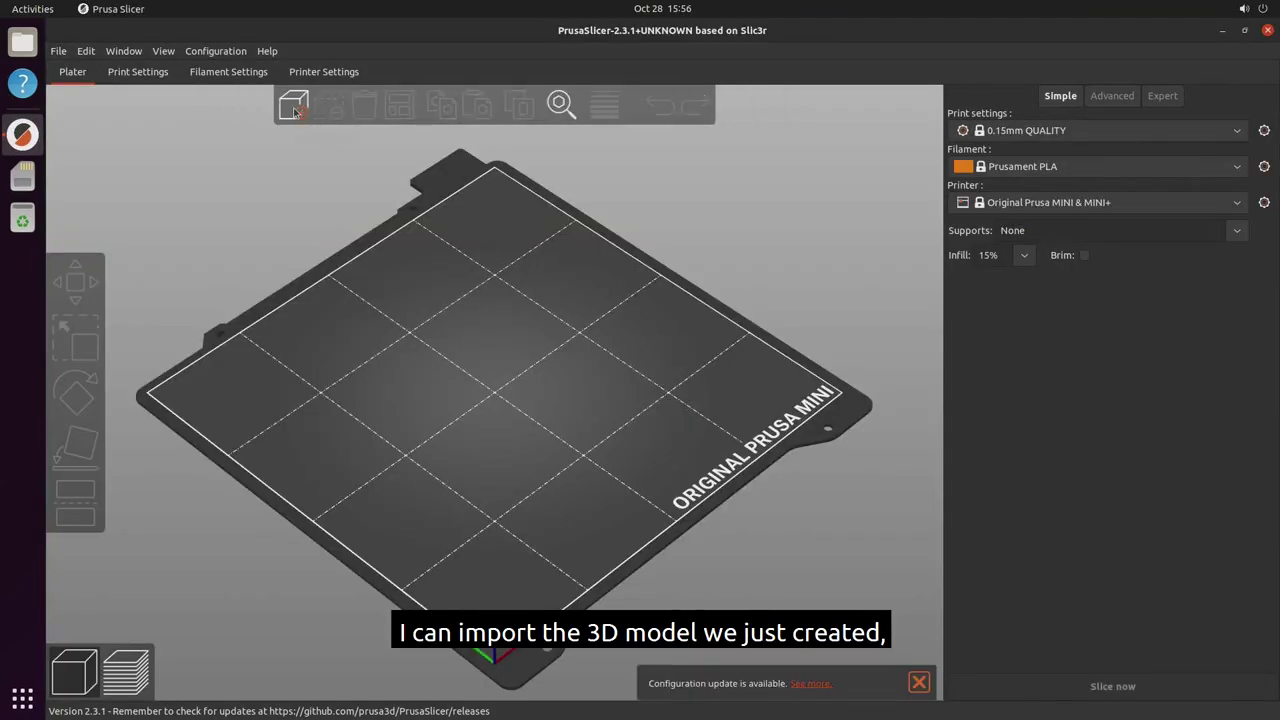
Import Sweeping_Name_Plate_VZX.stl from the Downloads folder and rotate it 45° about the Z axis
click(293, 108)
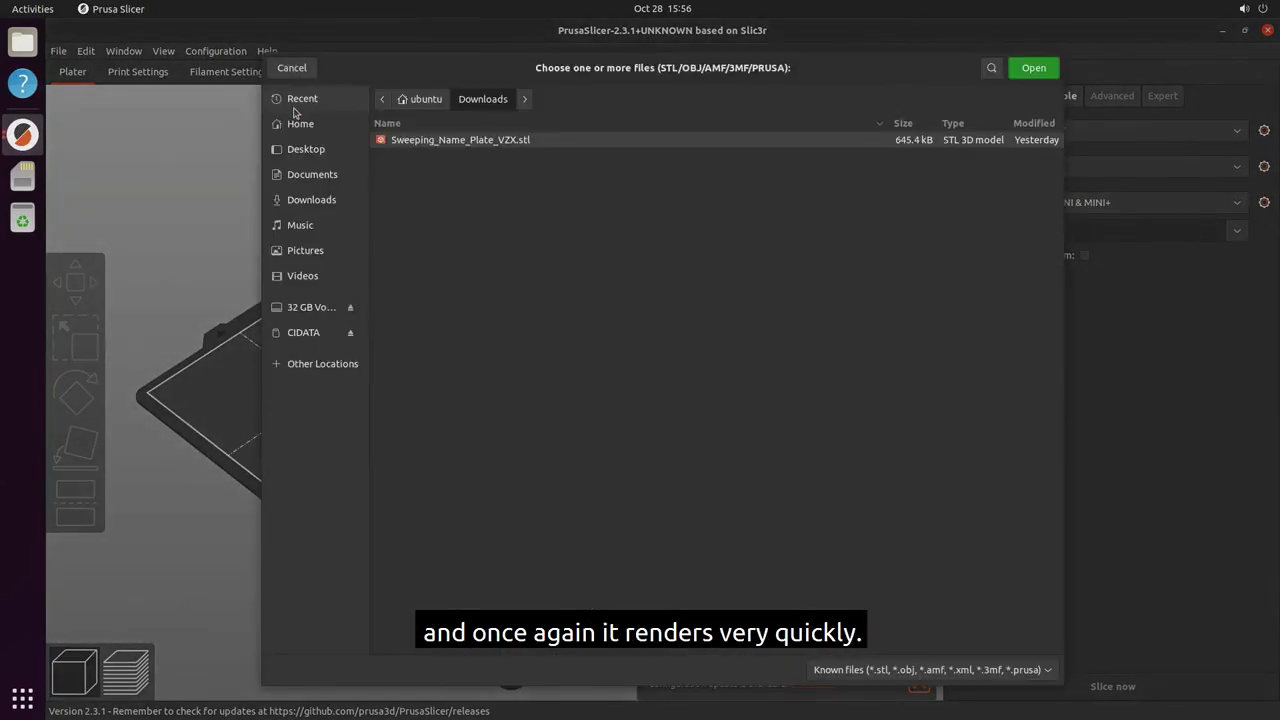
double_click(432, 140)
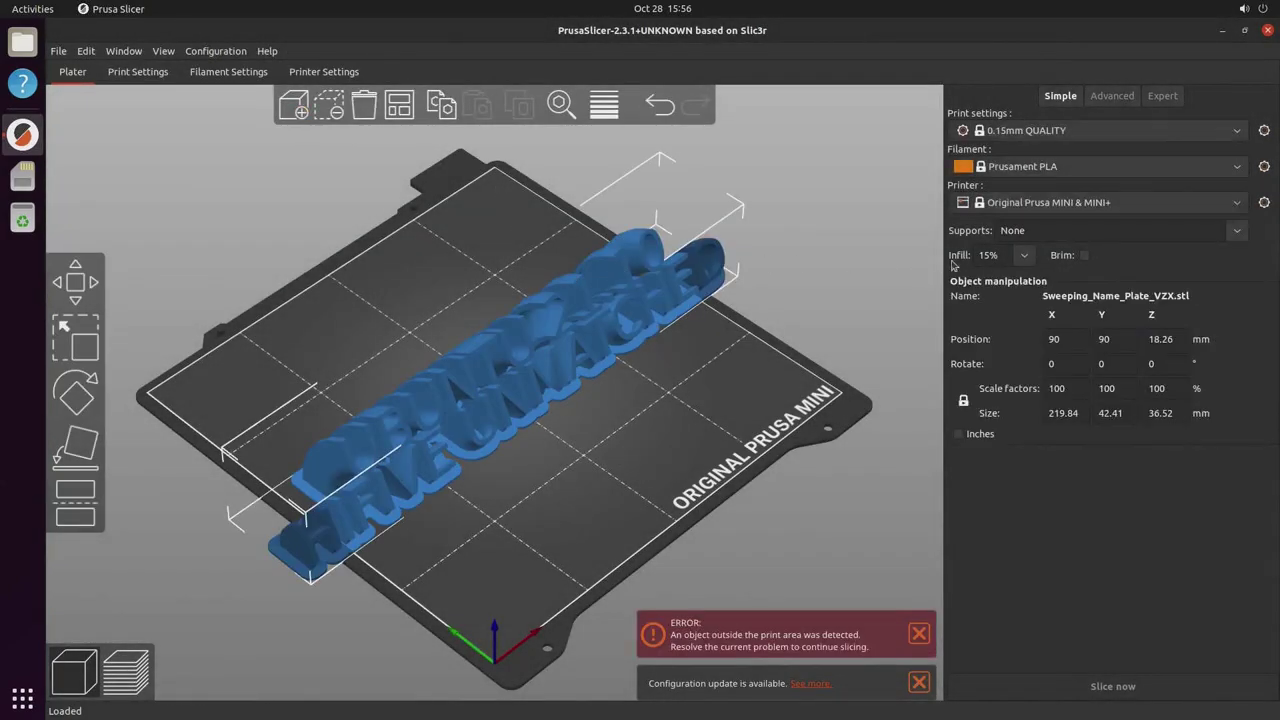
click(1176, 364)
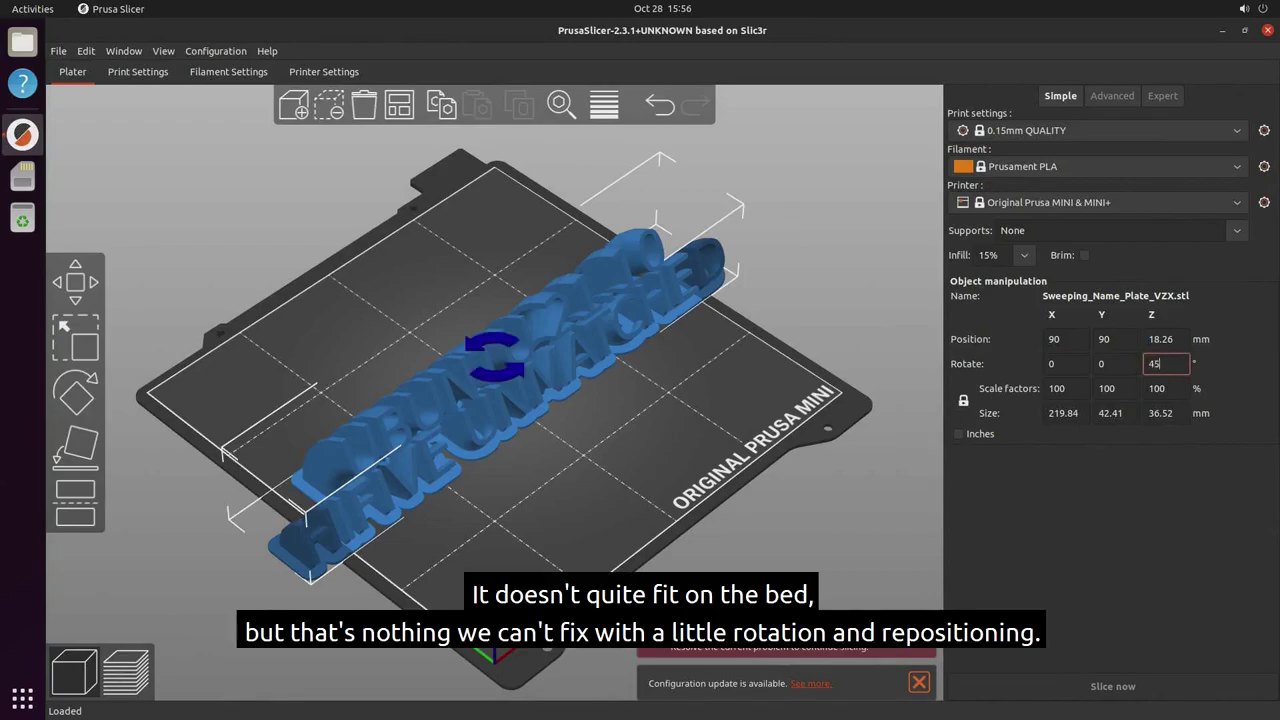
text(45)
key(Return)
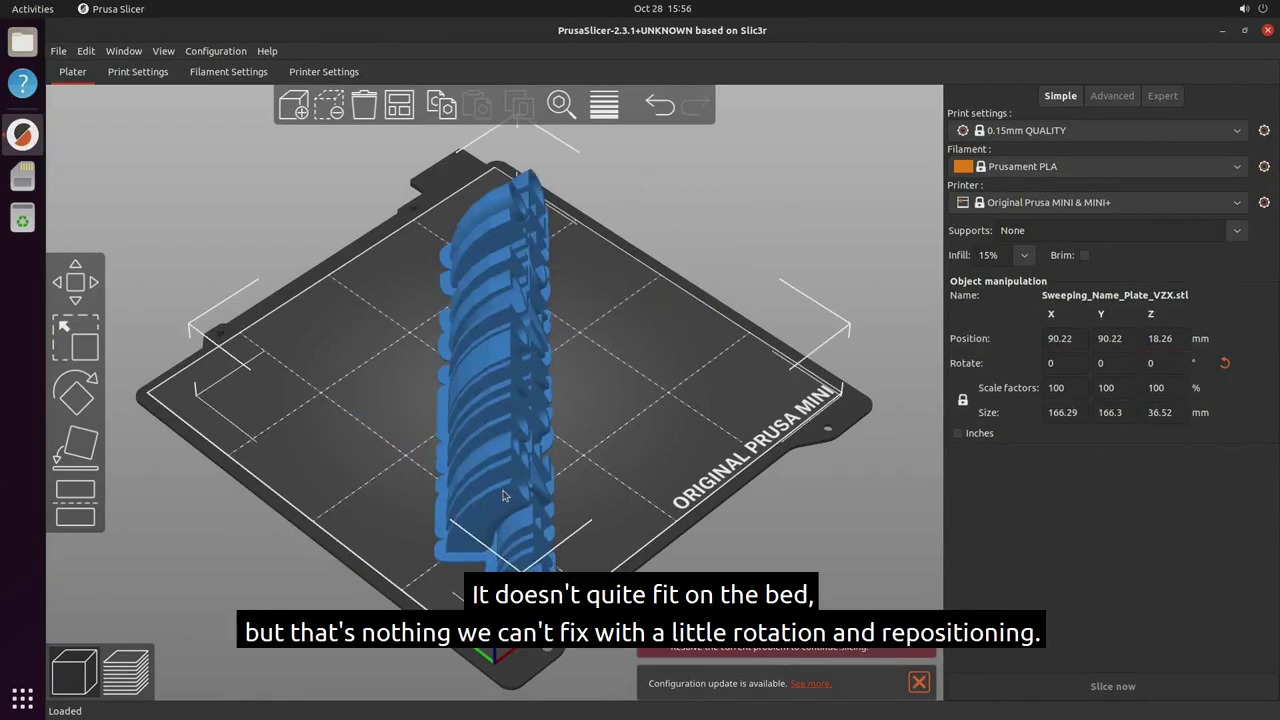
Move the nameplate fully inside the print bed, to about X 85 and Y 93 mm, and slice it
drag(503, 495, 490, 500)
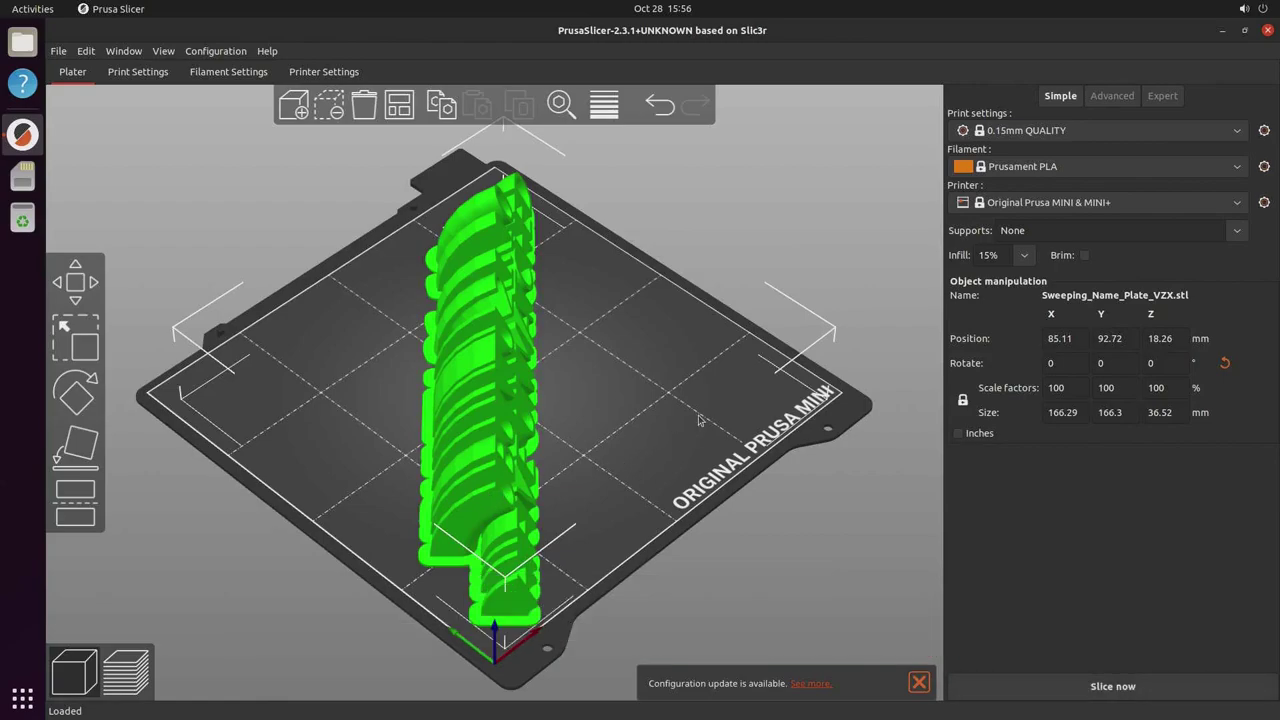
drag(640, 445, 636, 416)
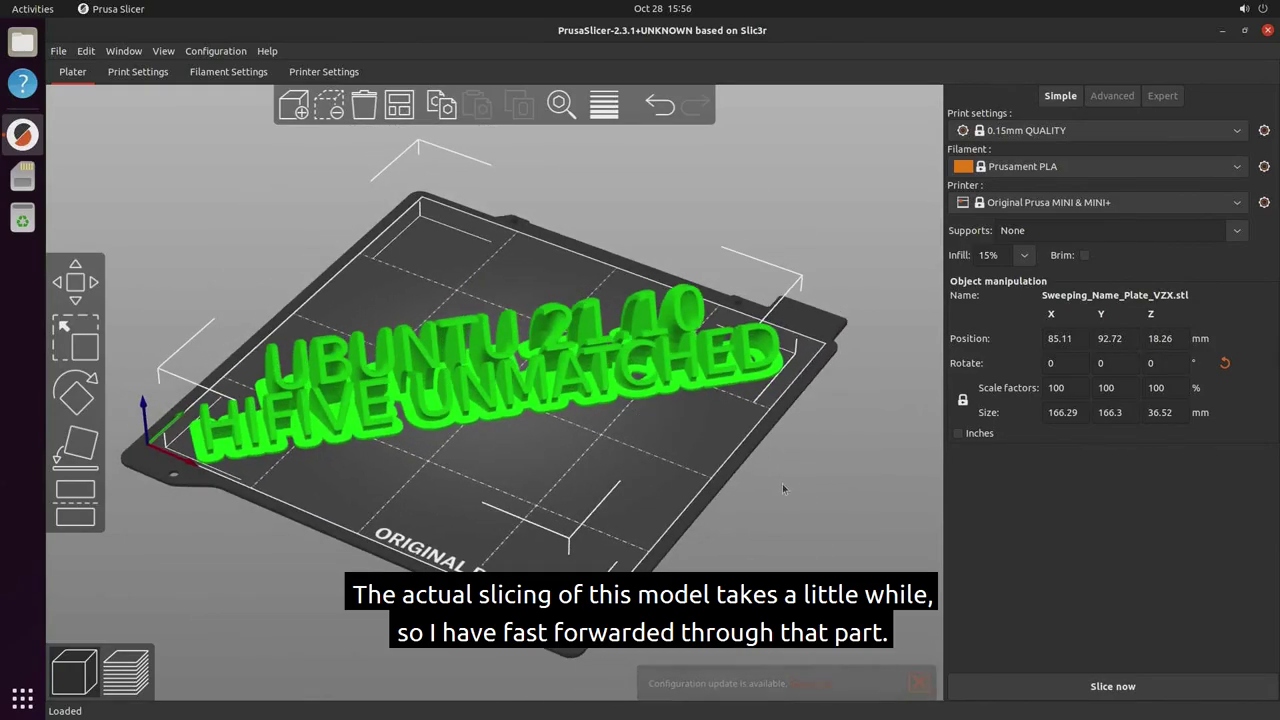
click(1040, 695)
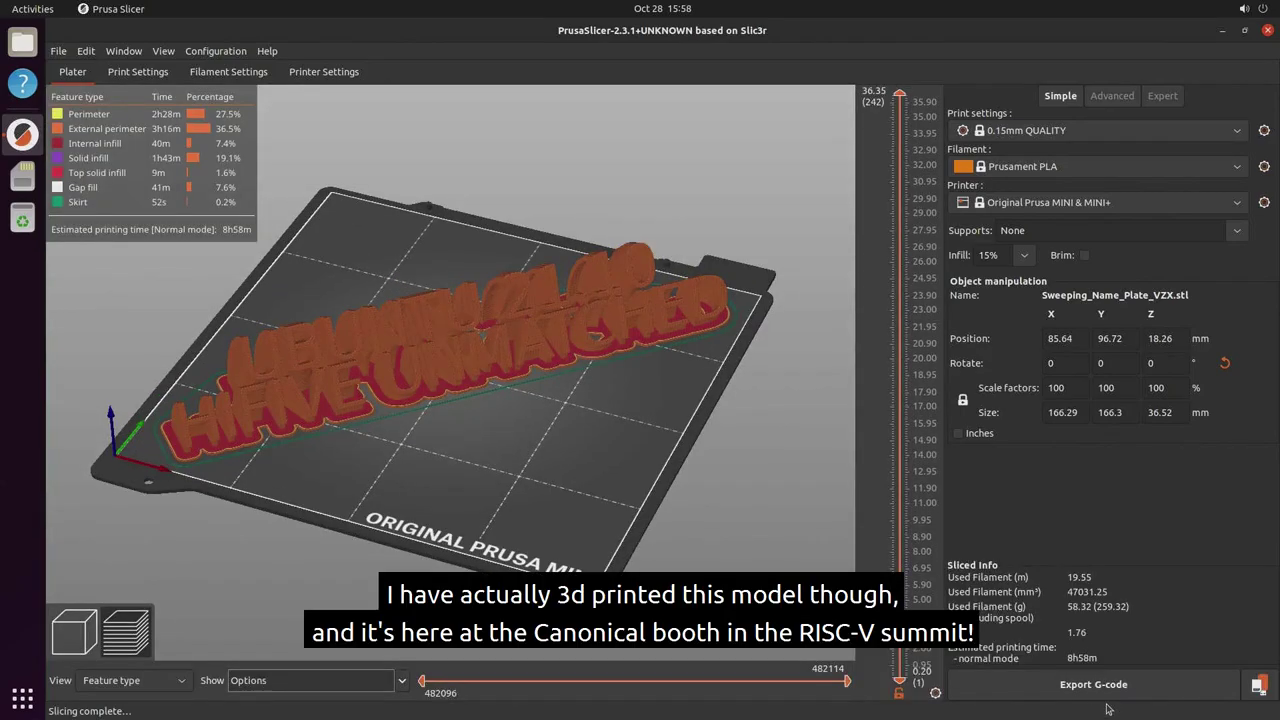
Close PrusaSlicer, switch to the Web browser, and read through the ubuntu.com blog article about Ubuntu on SiFive's HiFive RISC-V boards
click(1267, 32)
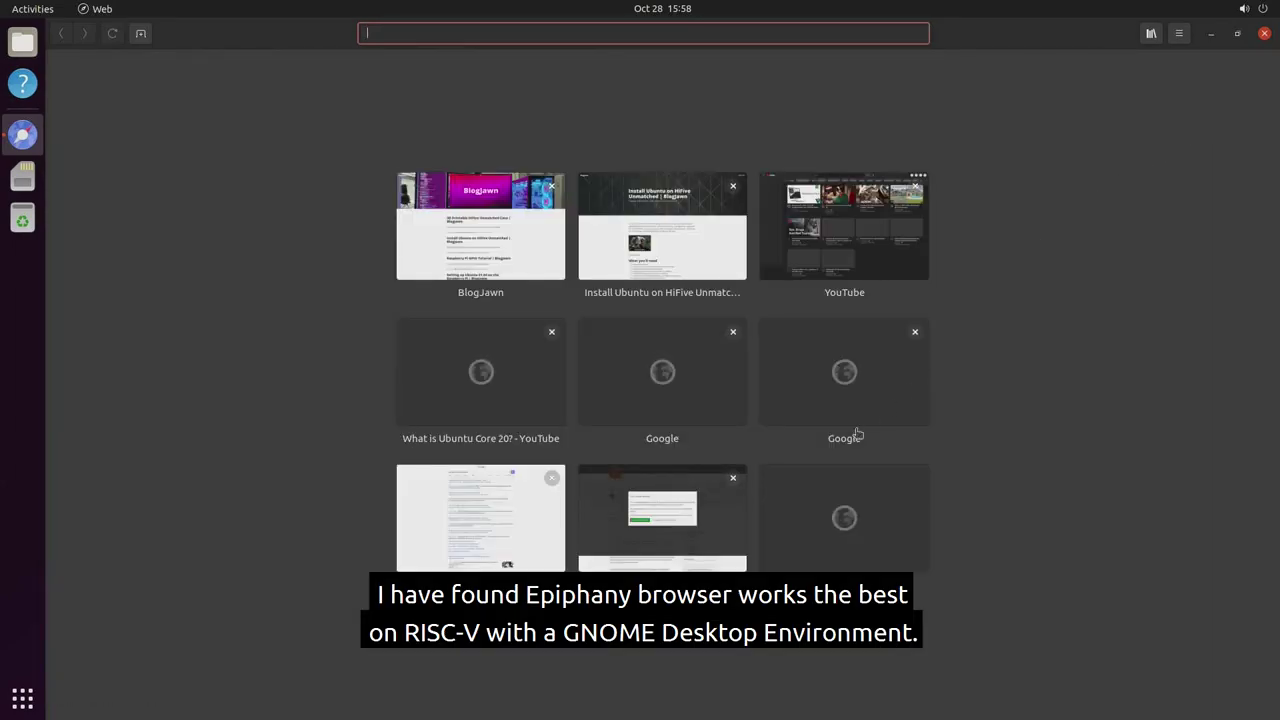
click(601, 537)
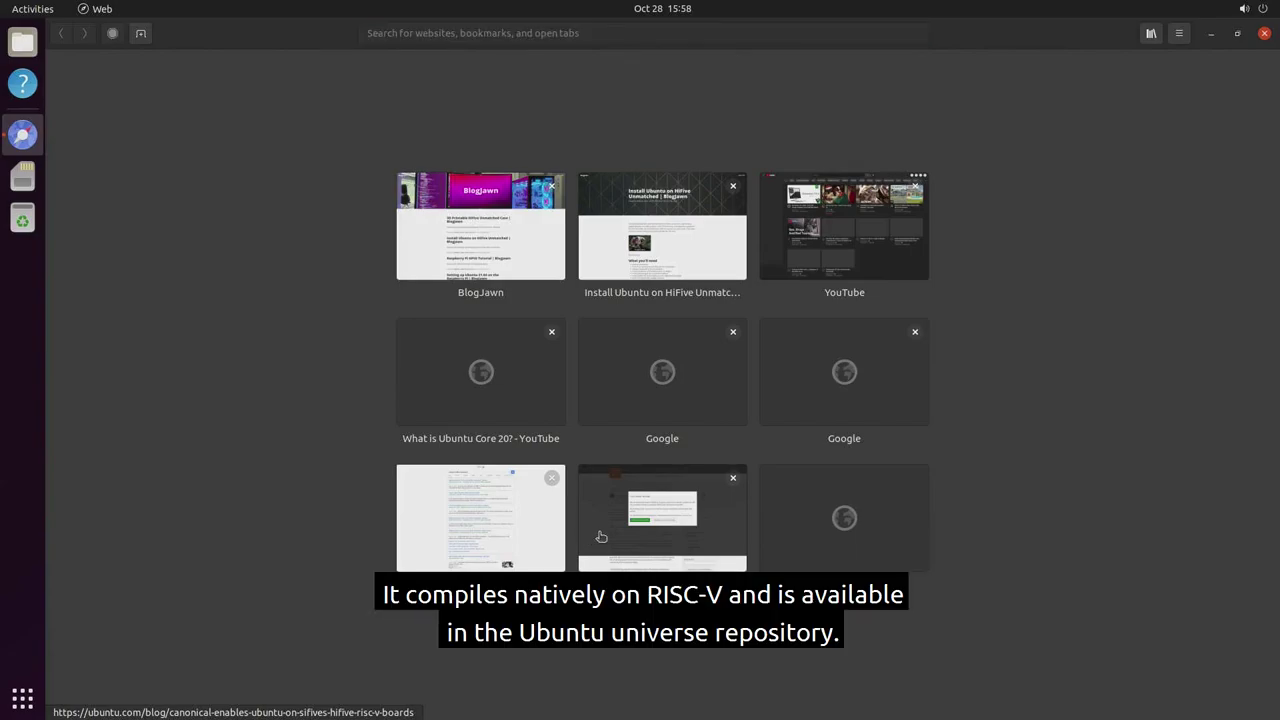
click(601, 537)
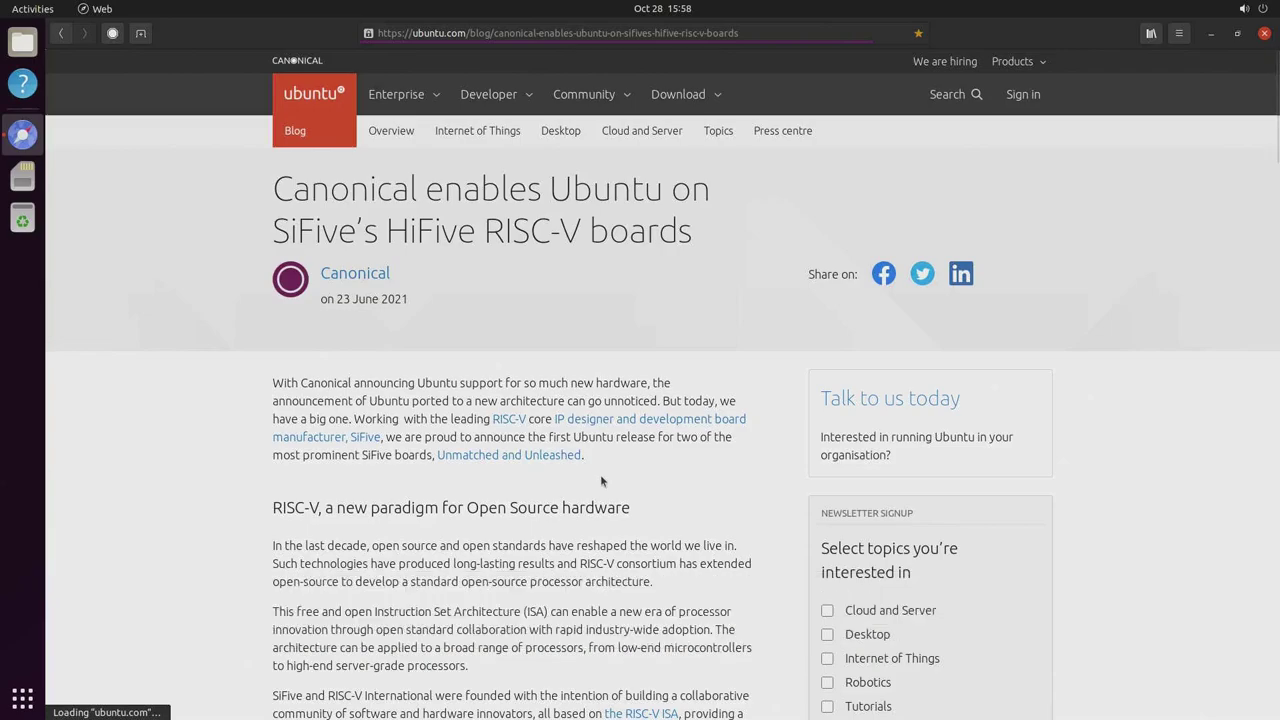
scroll(601, 481, down, 3)
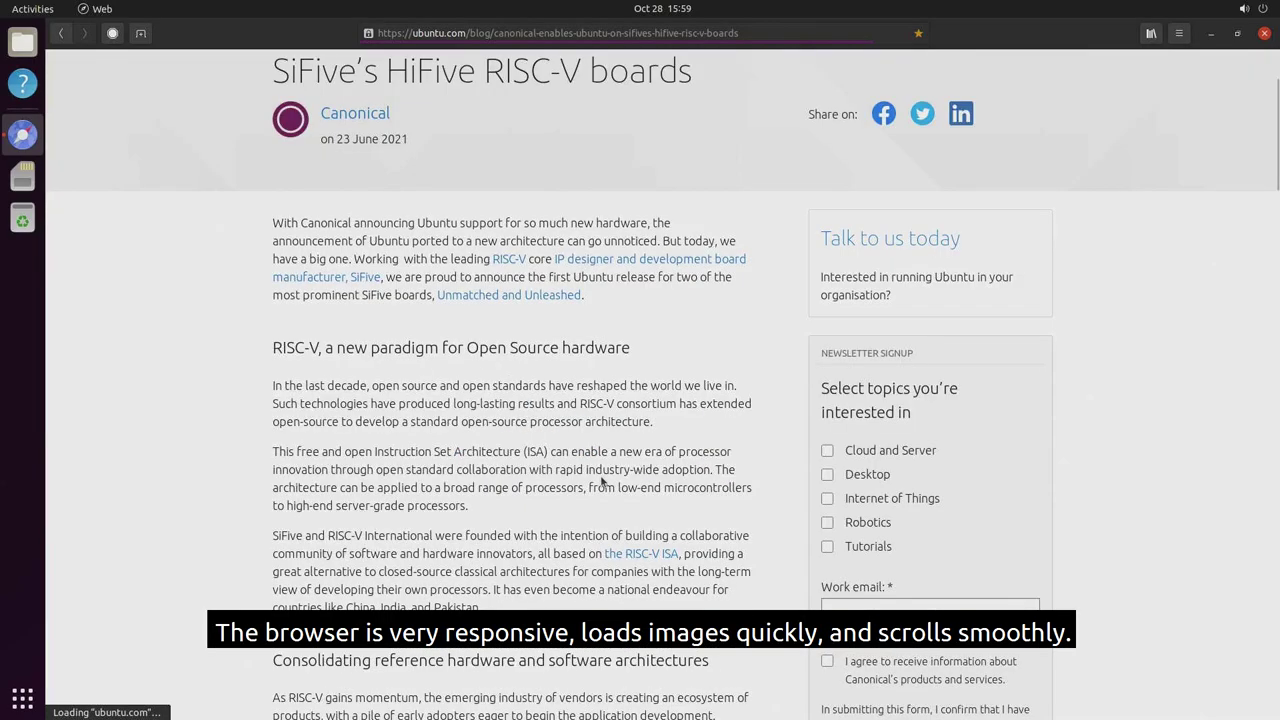
scroll(601, 481, down, 2)
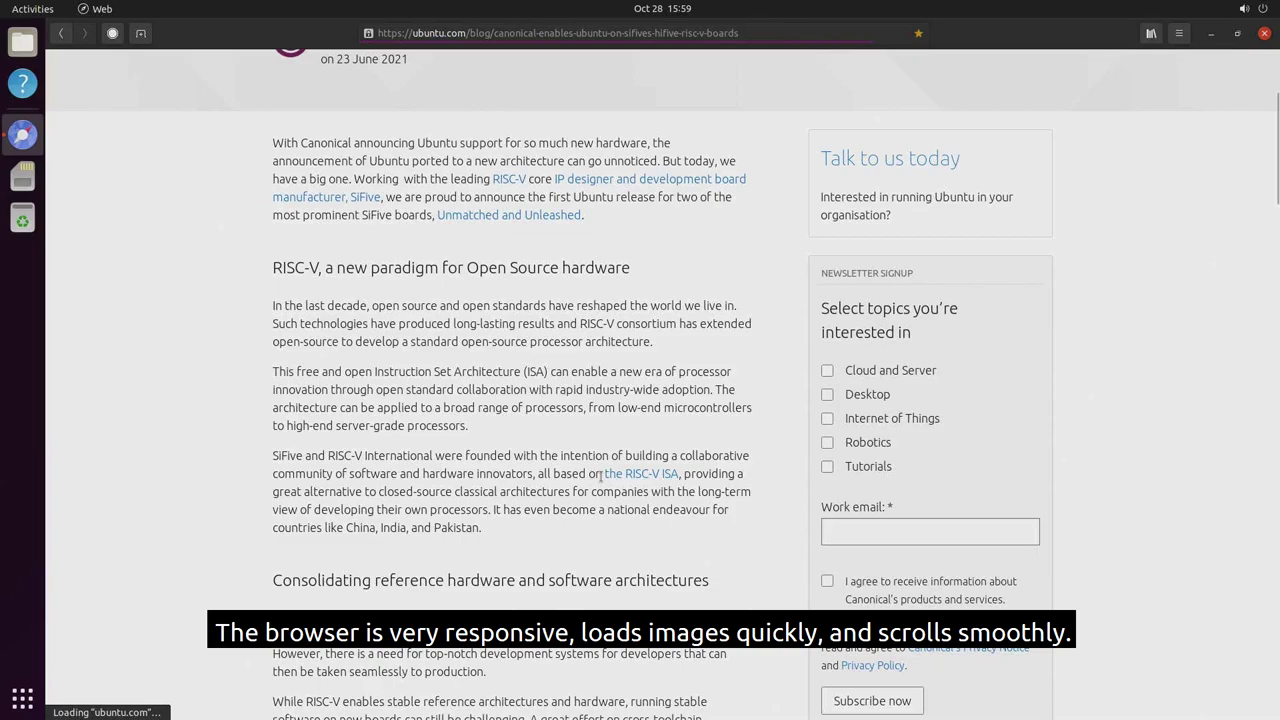
Finish reading the blog article, close the Web browser, and launch VLC media player
scroll(601, 481, down, 2)
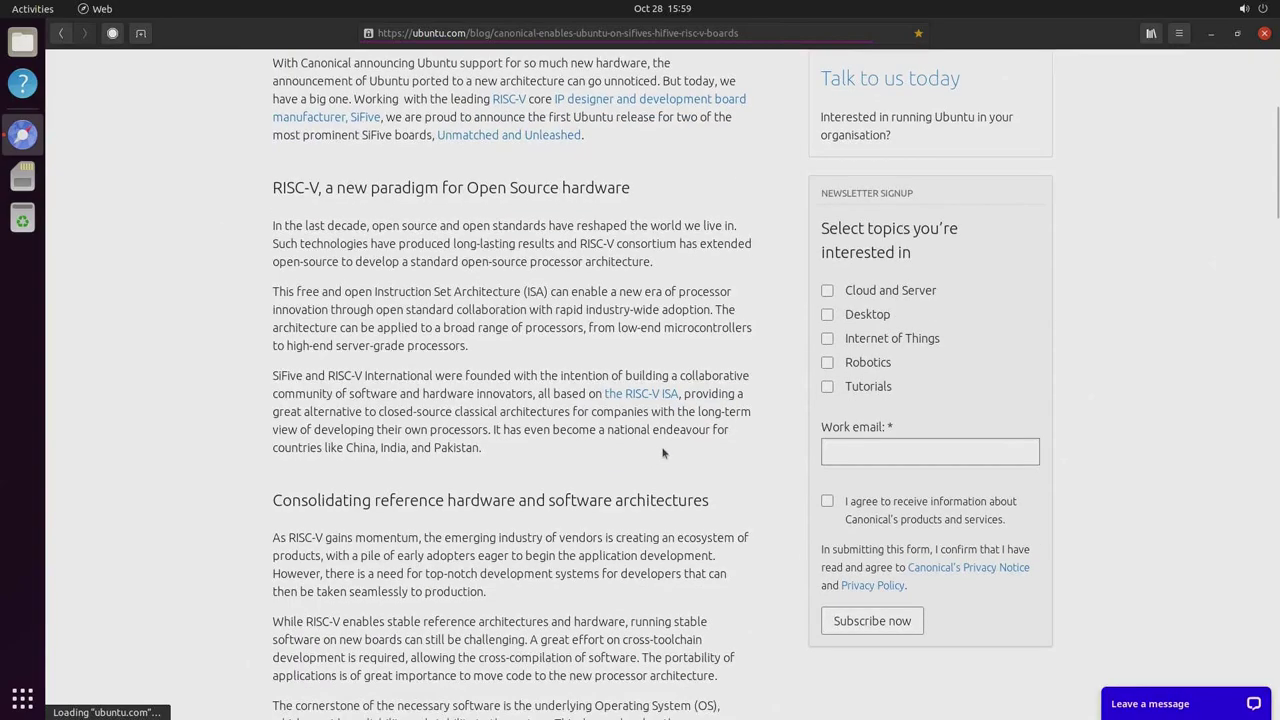
click(1265, 35)
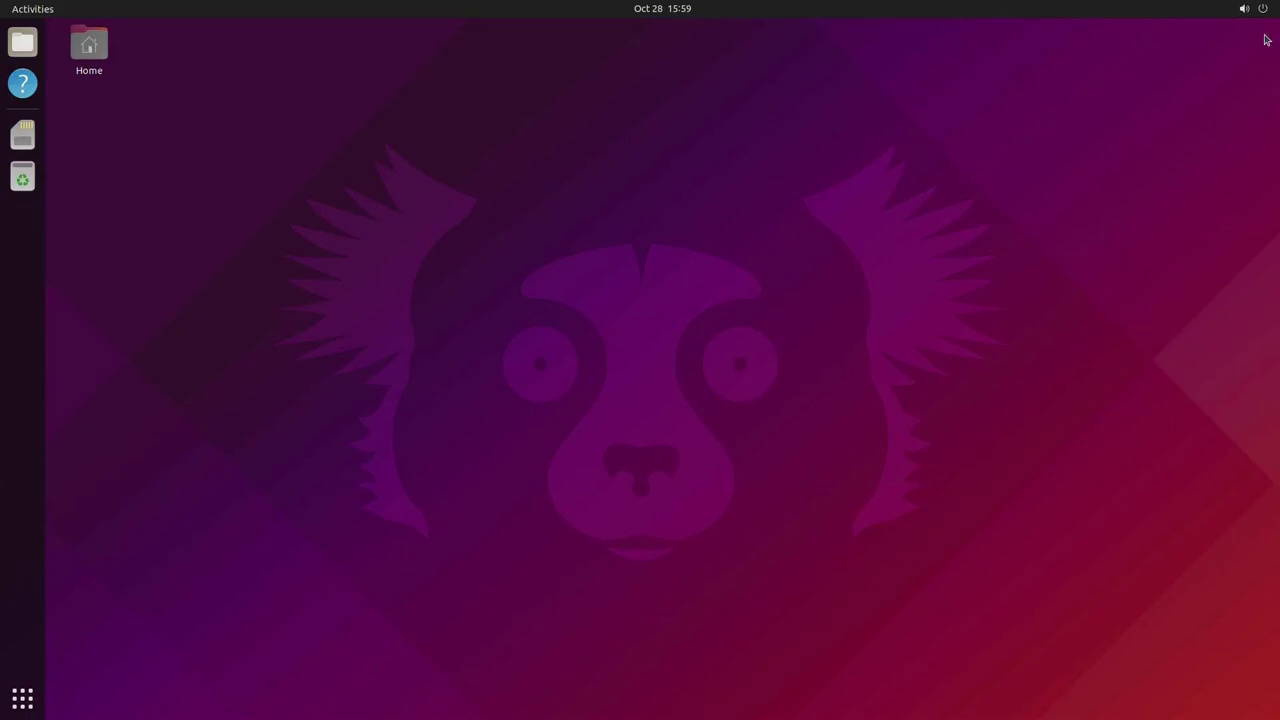
key(super)
text(vlc)
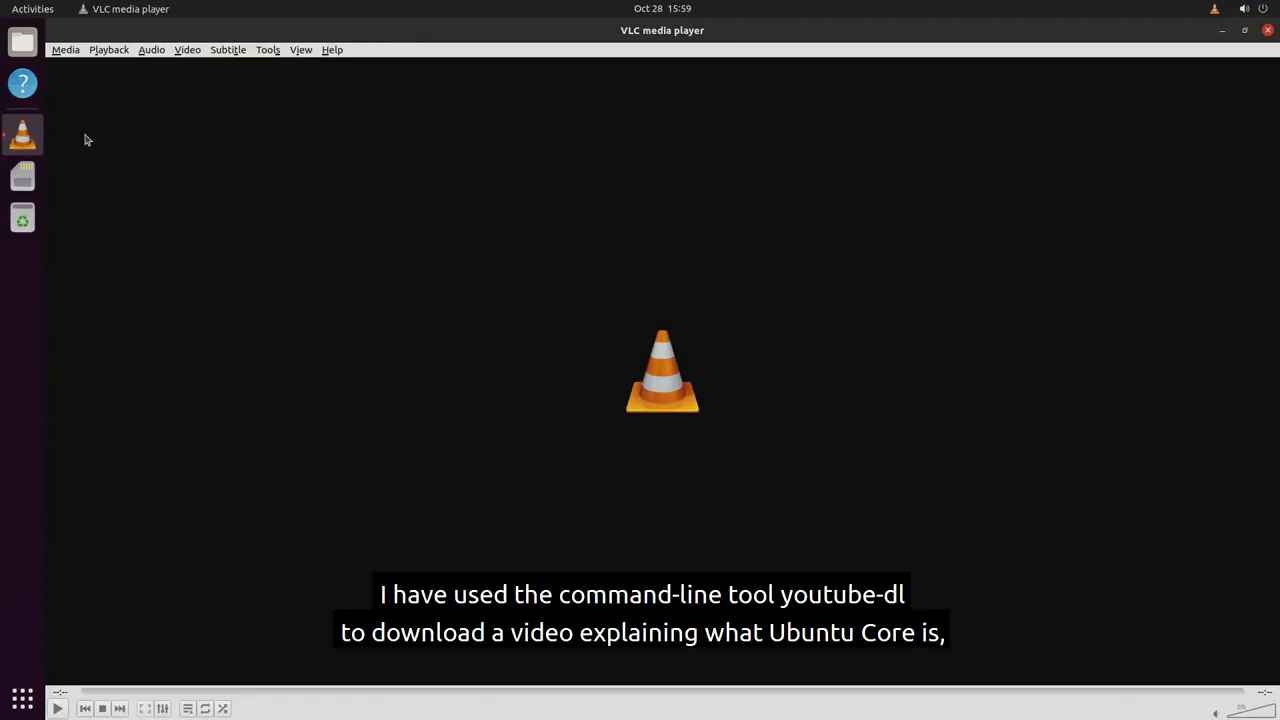
Play What is Ubuntu Core 20-qjmj2cy4LLA.mkv from the Downloads folder, skipping ahead to about 2:00 and raising the volume slightly
click(64, 52)
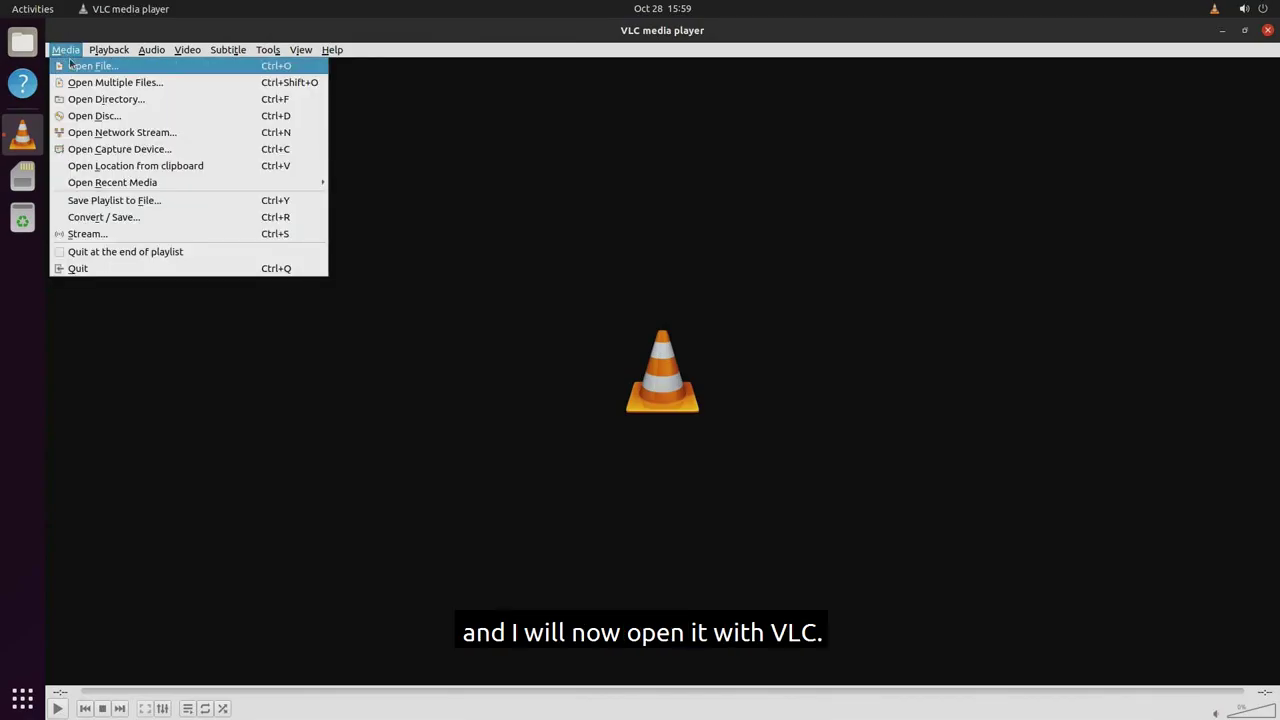
click(71, 65)
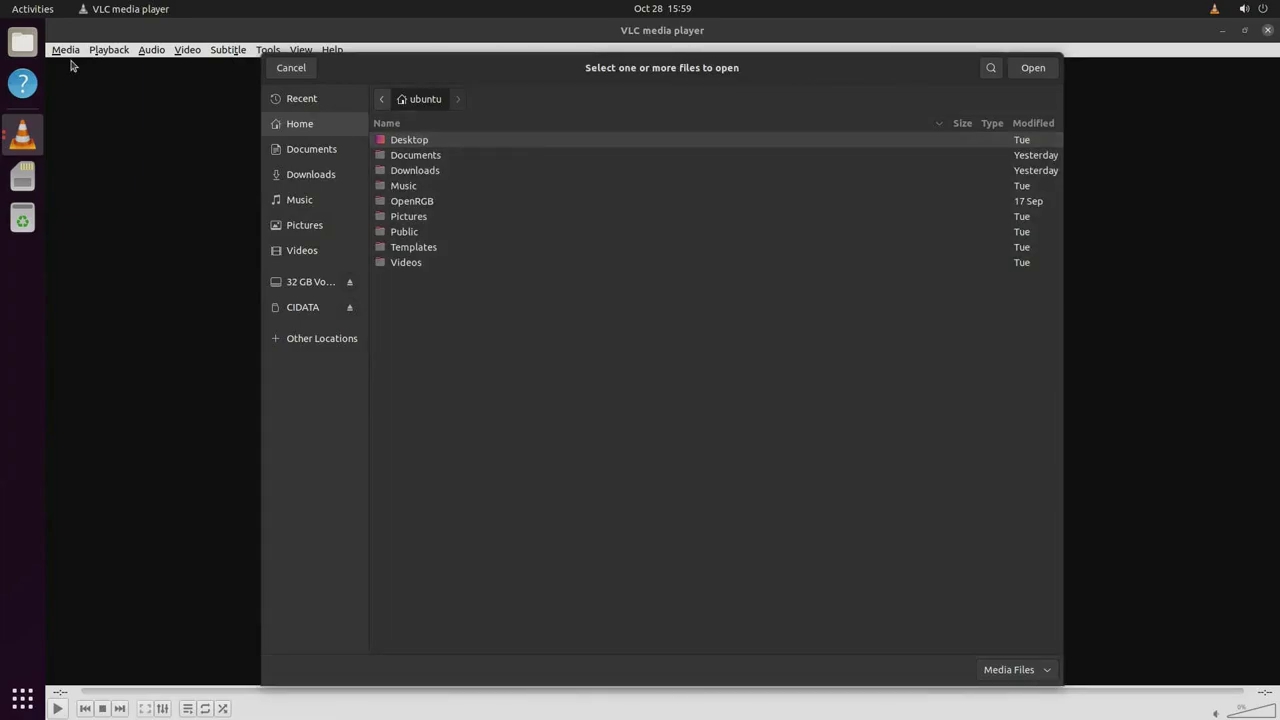
double_click(407, 171)
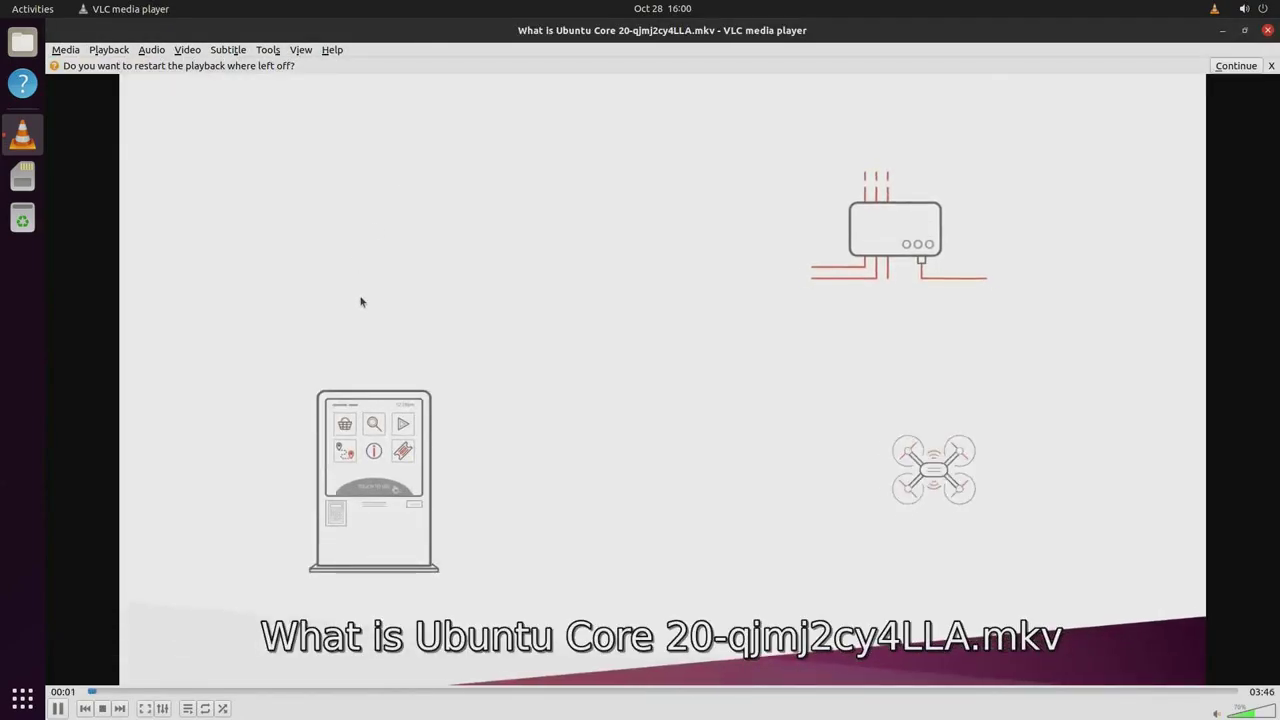
drag(314, 691, 703, 690)
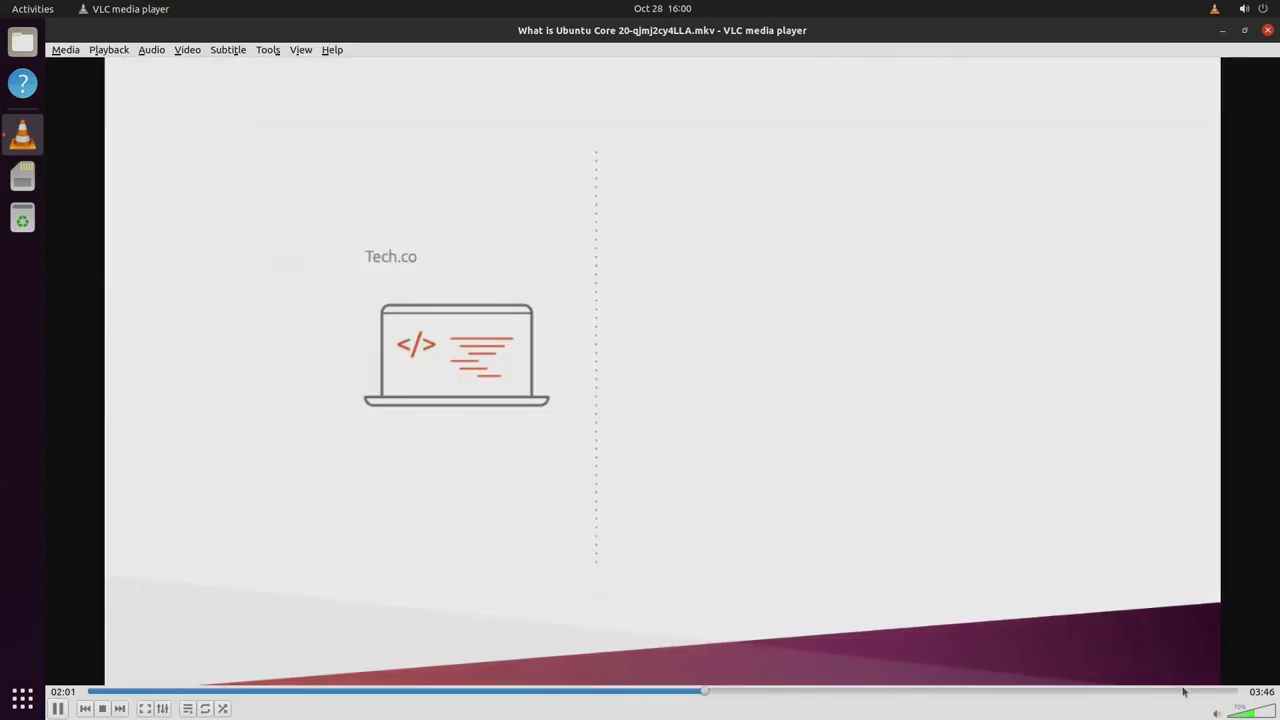
click(1253, 713)
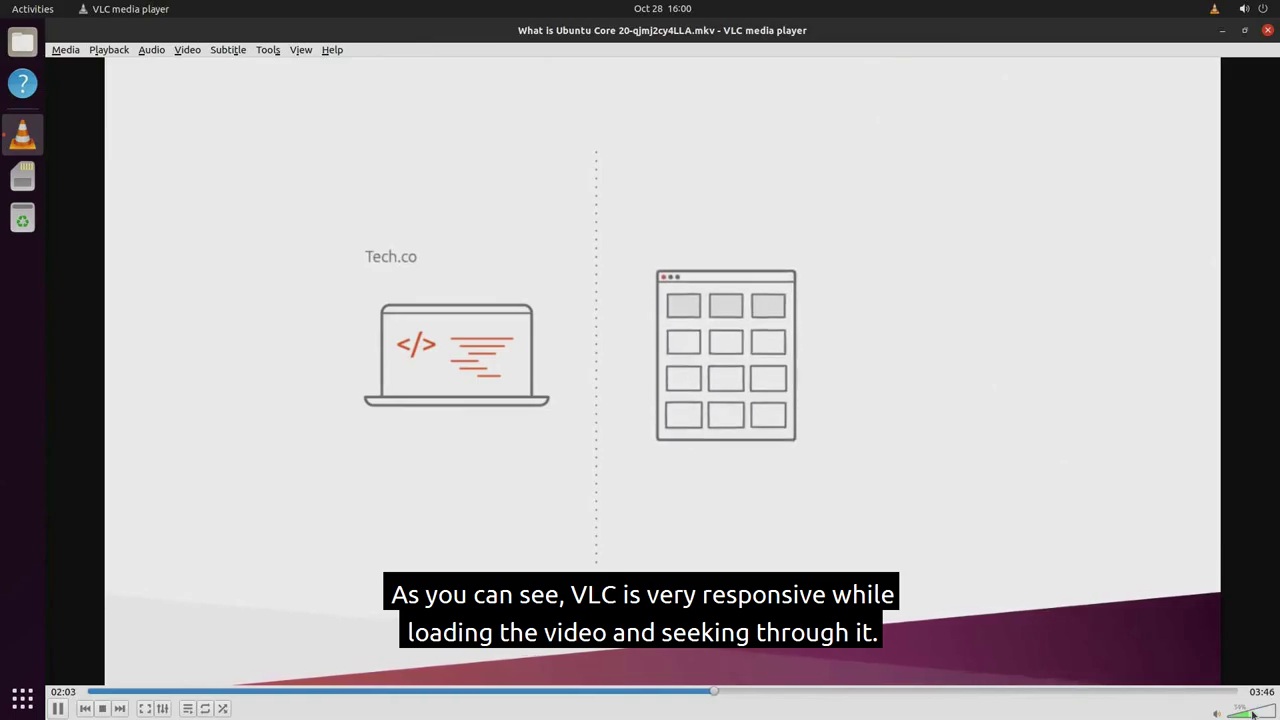
Close VLC and start a new document in Calligra Words from the Blank Document template
click(1268, 32)
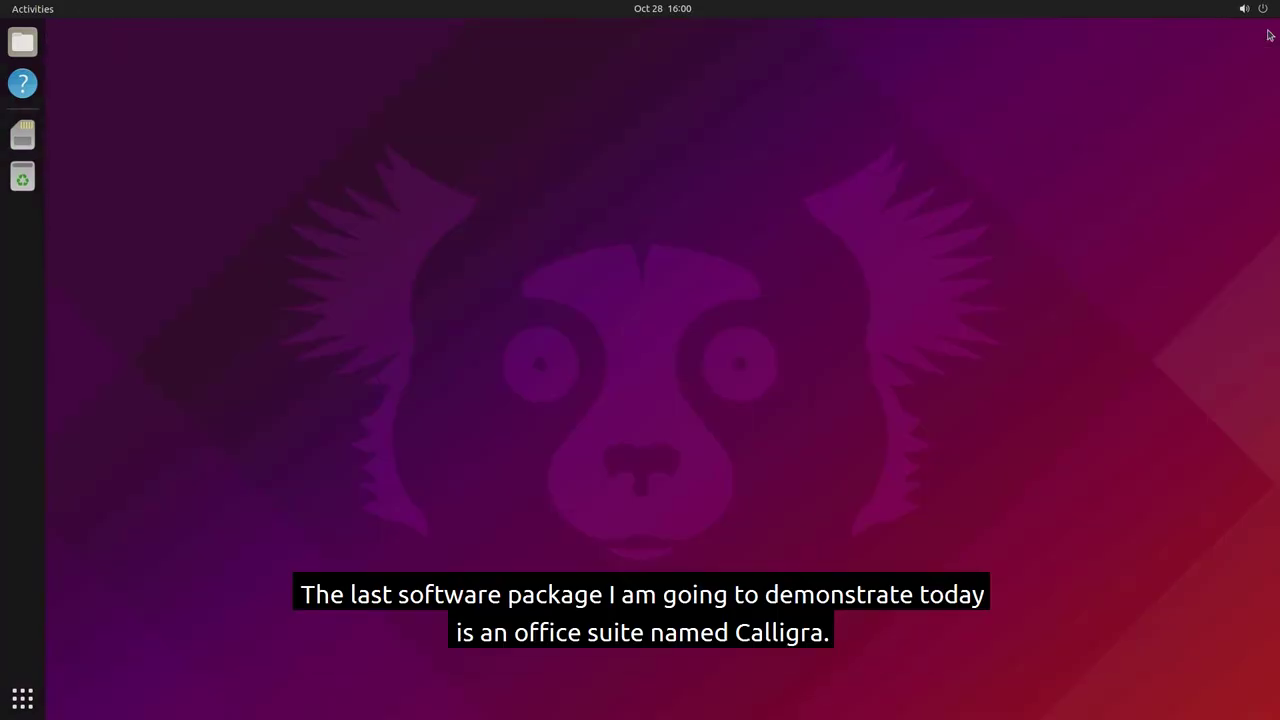
key(super)
text(calligra)
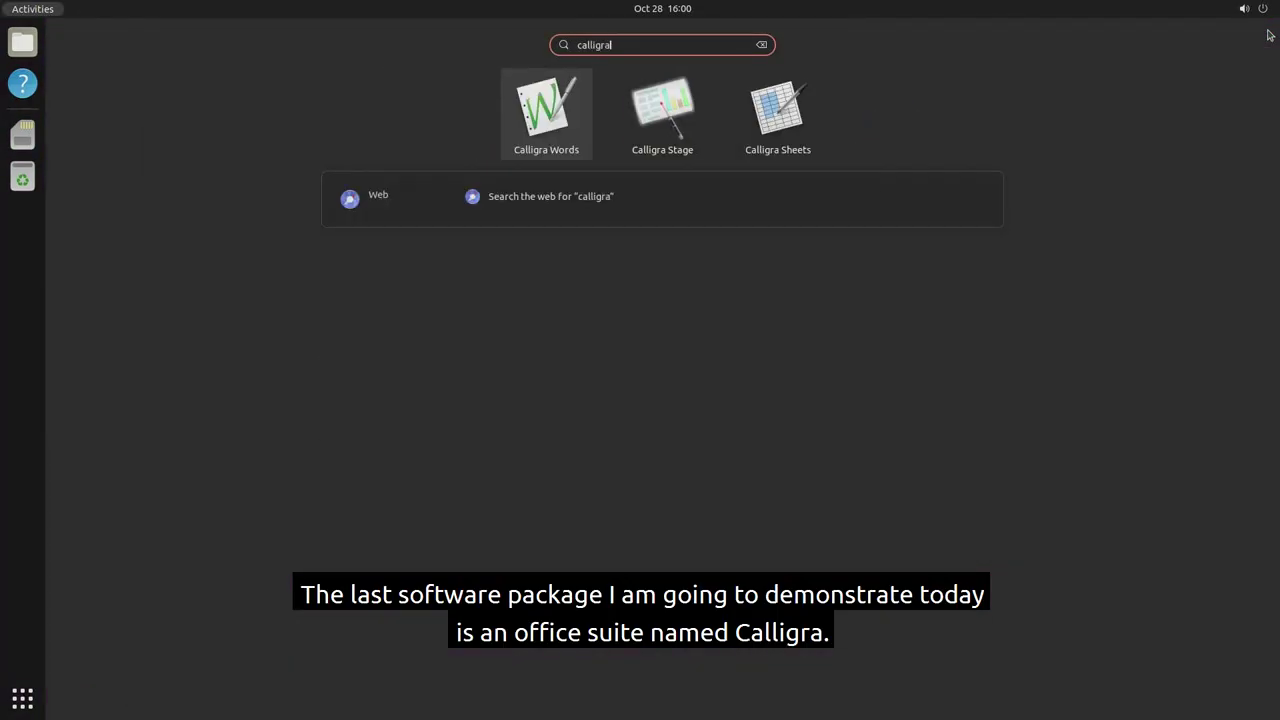
key(Return)
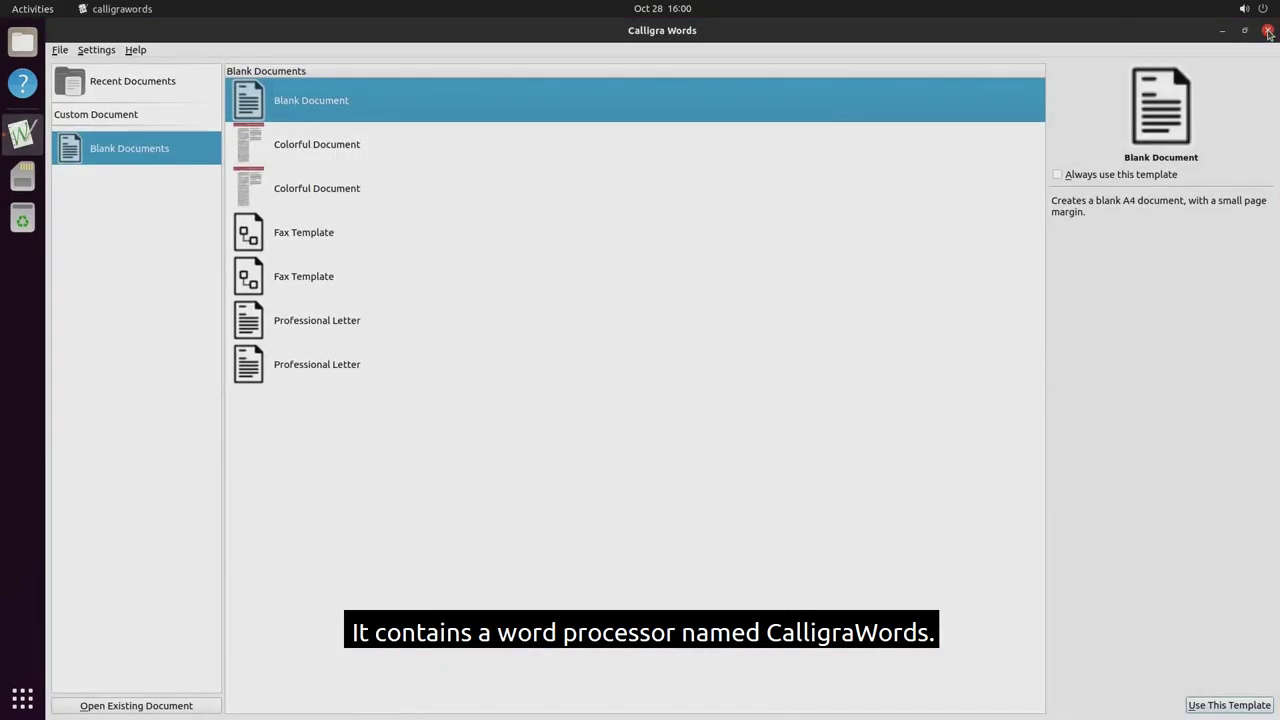
double_click(958, 97)
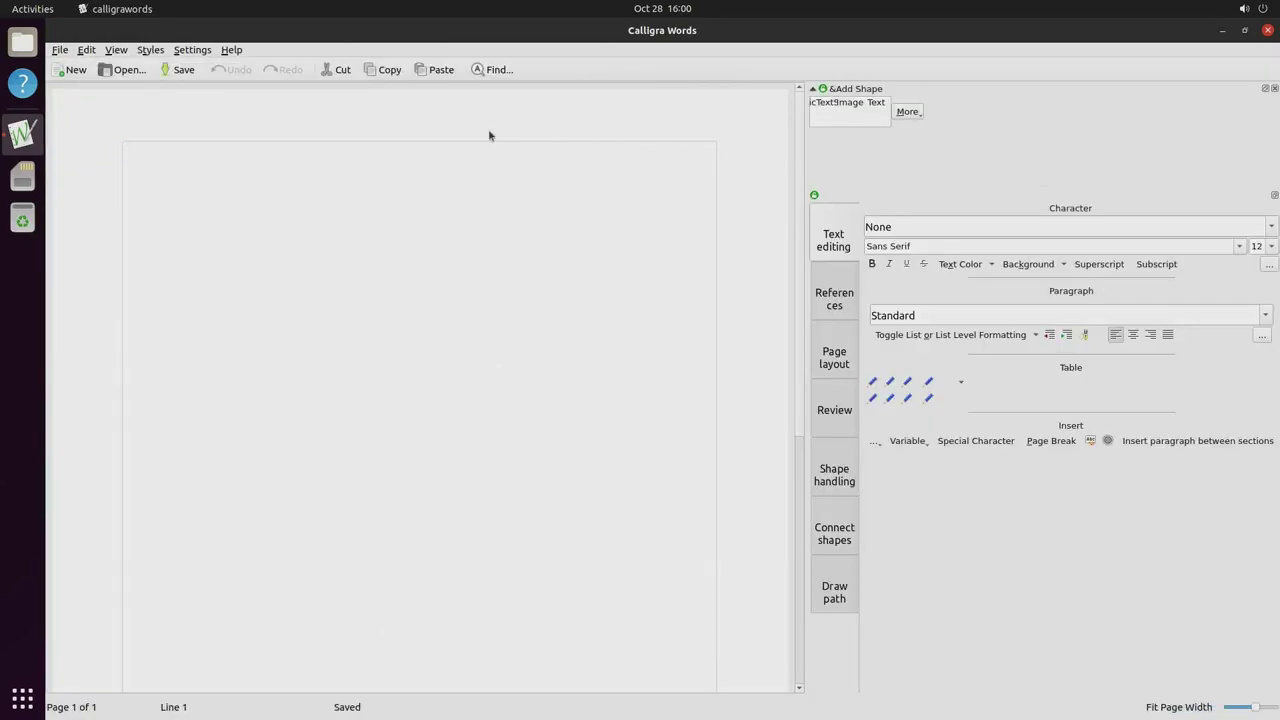
Write "Hello, World!" in the document and format the text in Ubuntu Mono at size 18
text(Hello, World!)
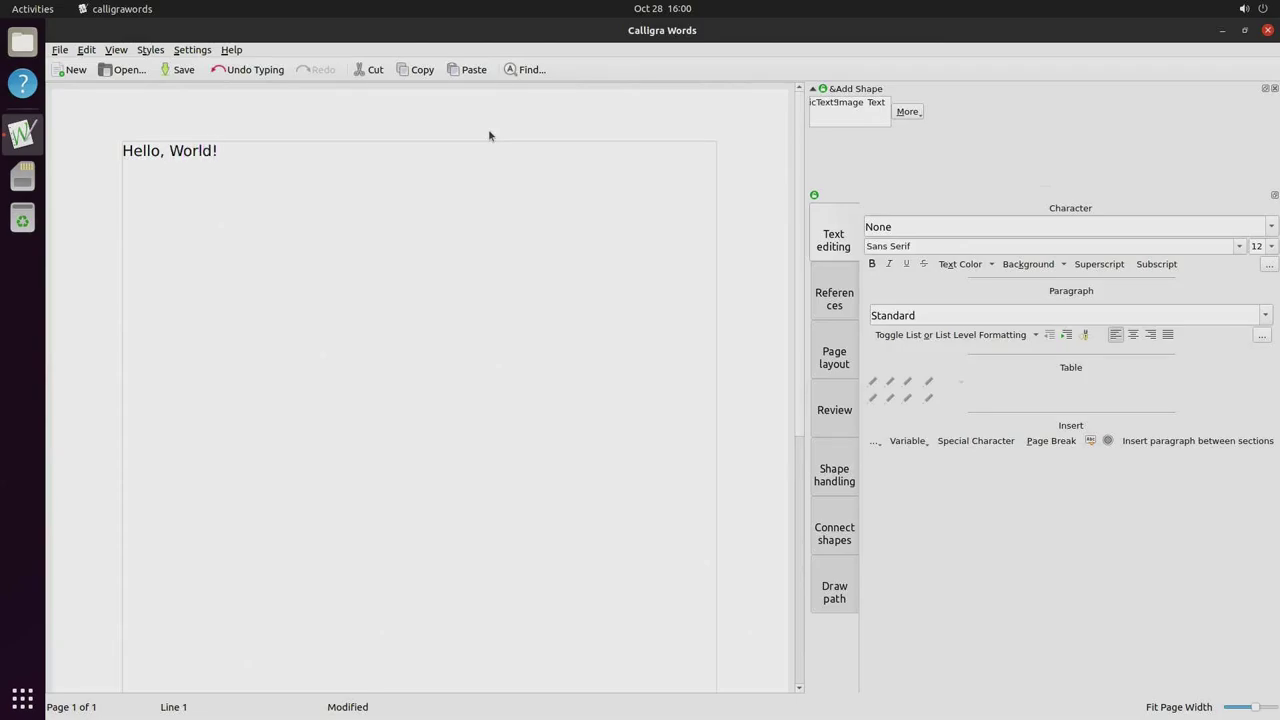
key(ctrl+a)
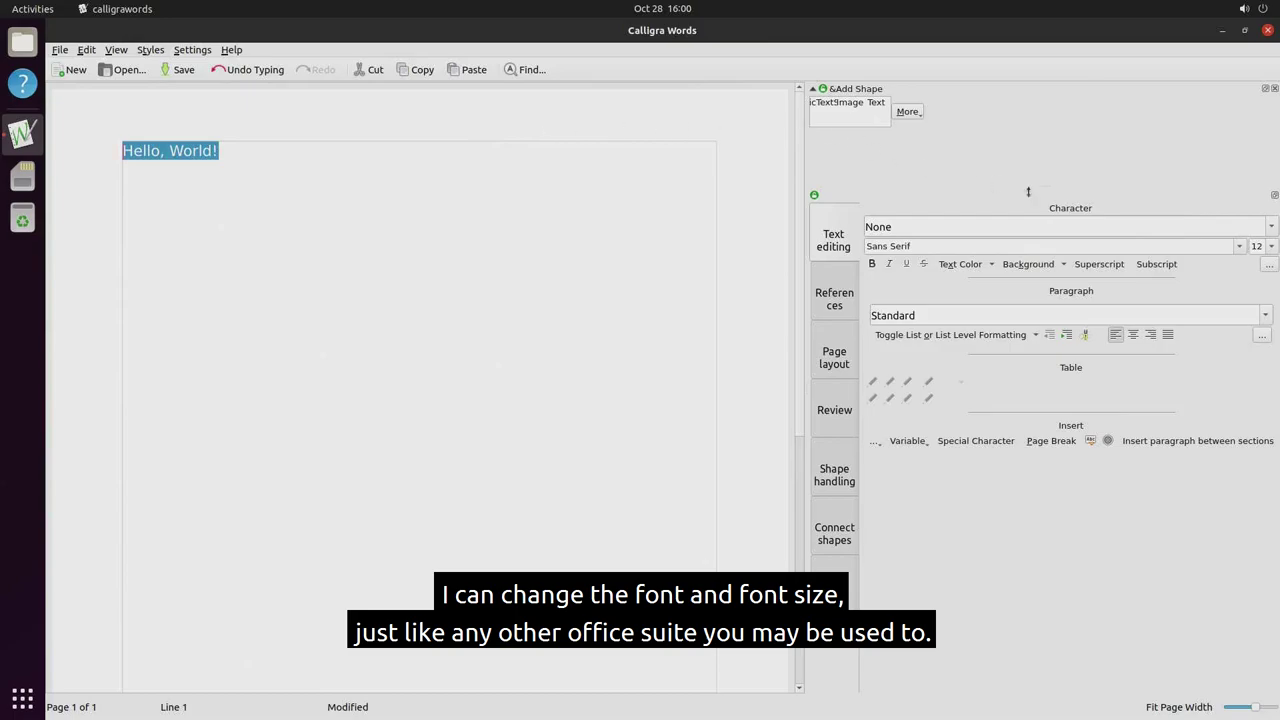
click(1241, 248)
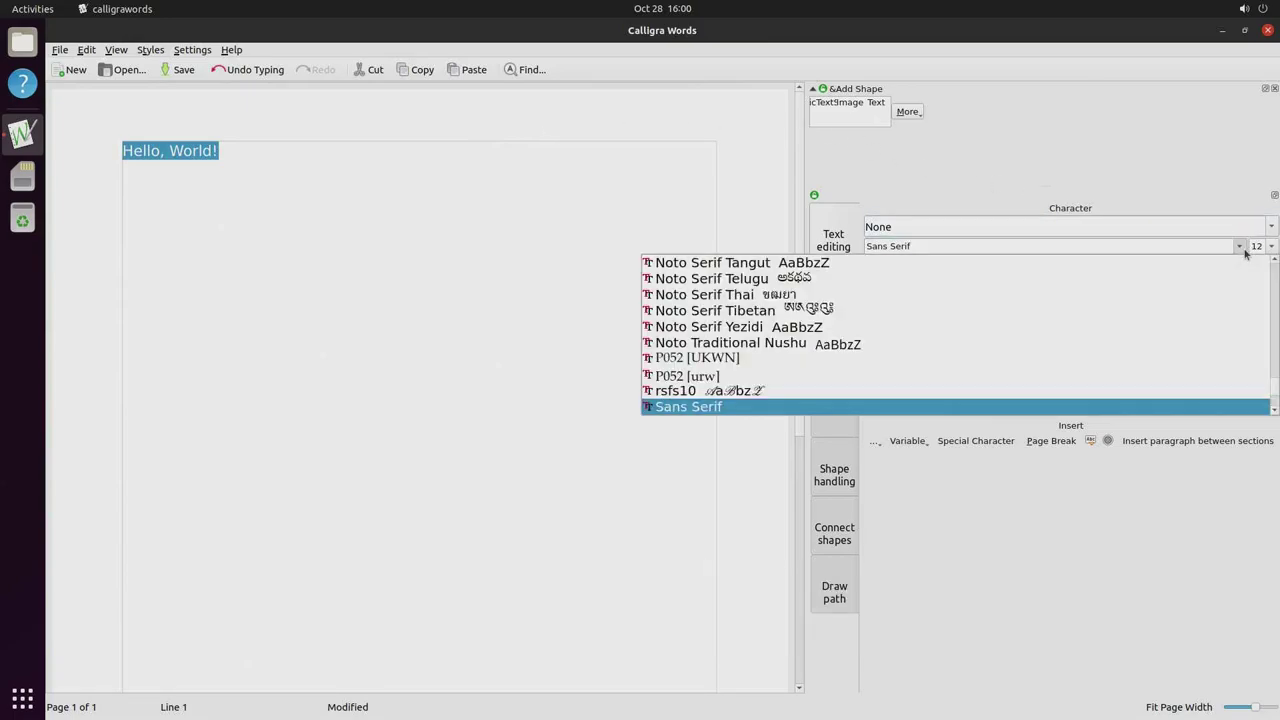
scroll(1150, 275, down, 3)
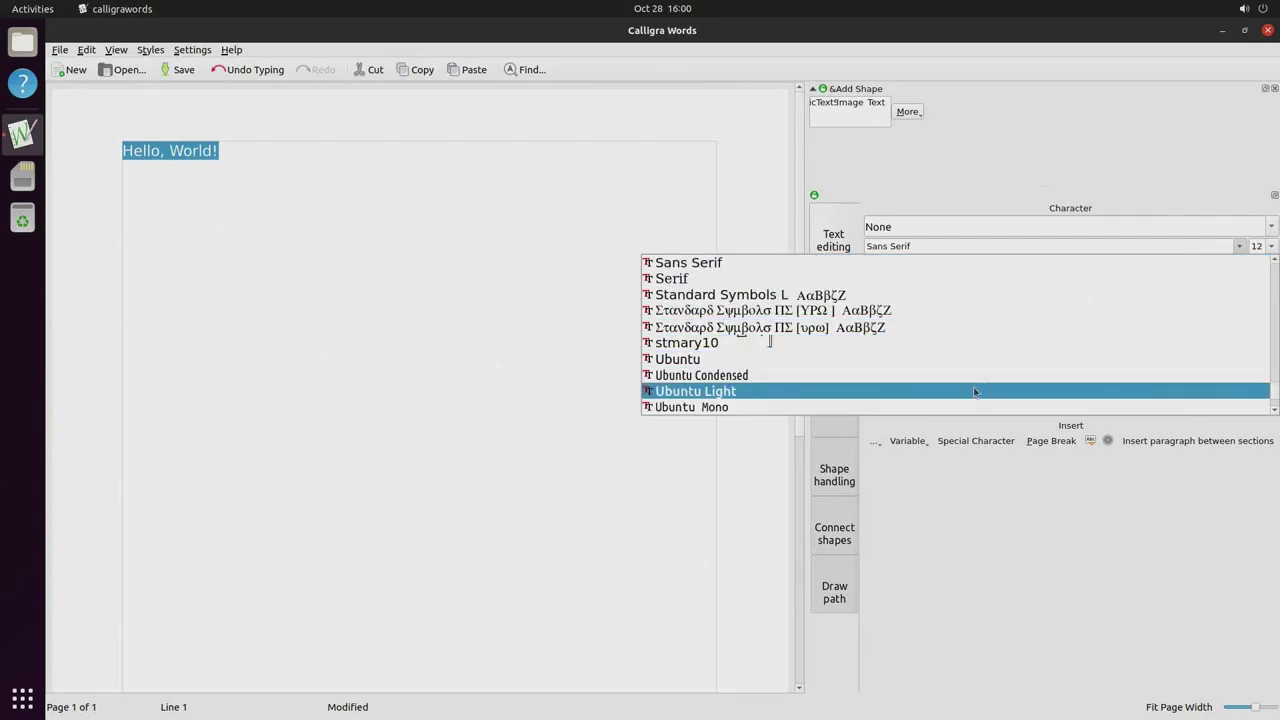
click(974, 404)
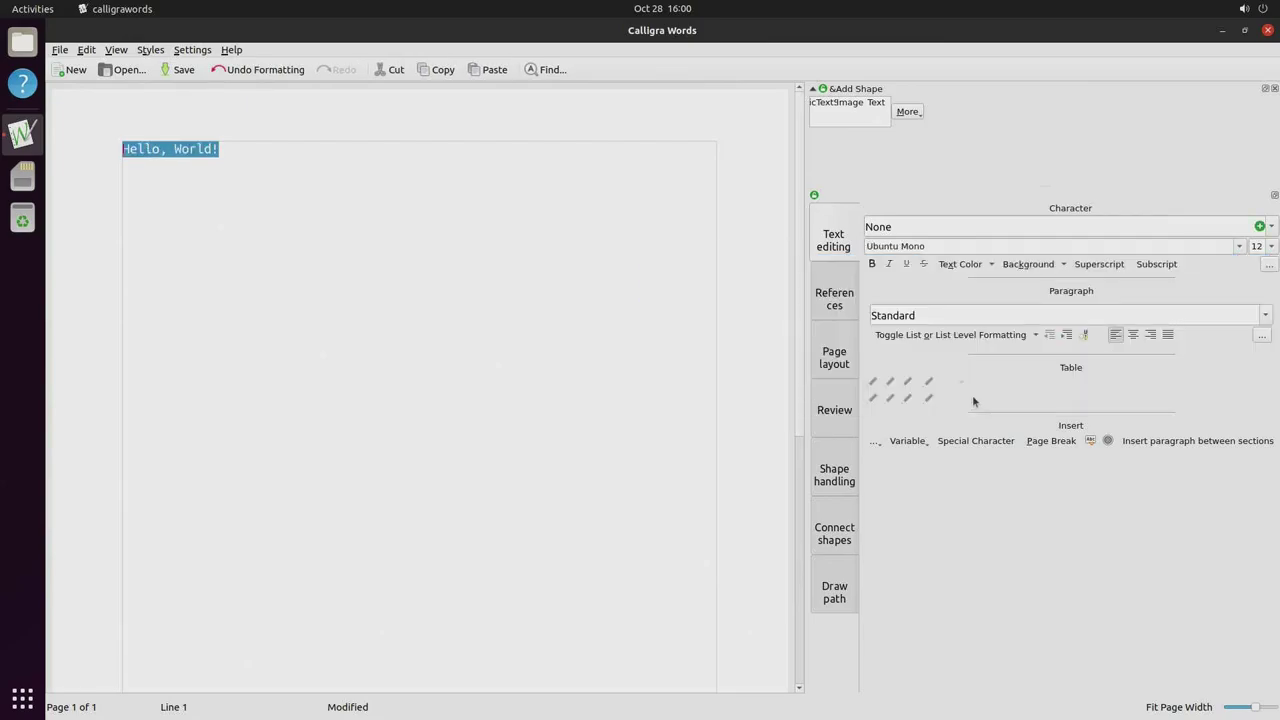
click(1270, 246)
click(1259, 356)
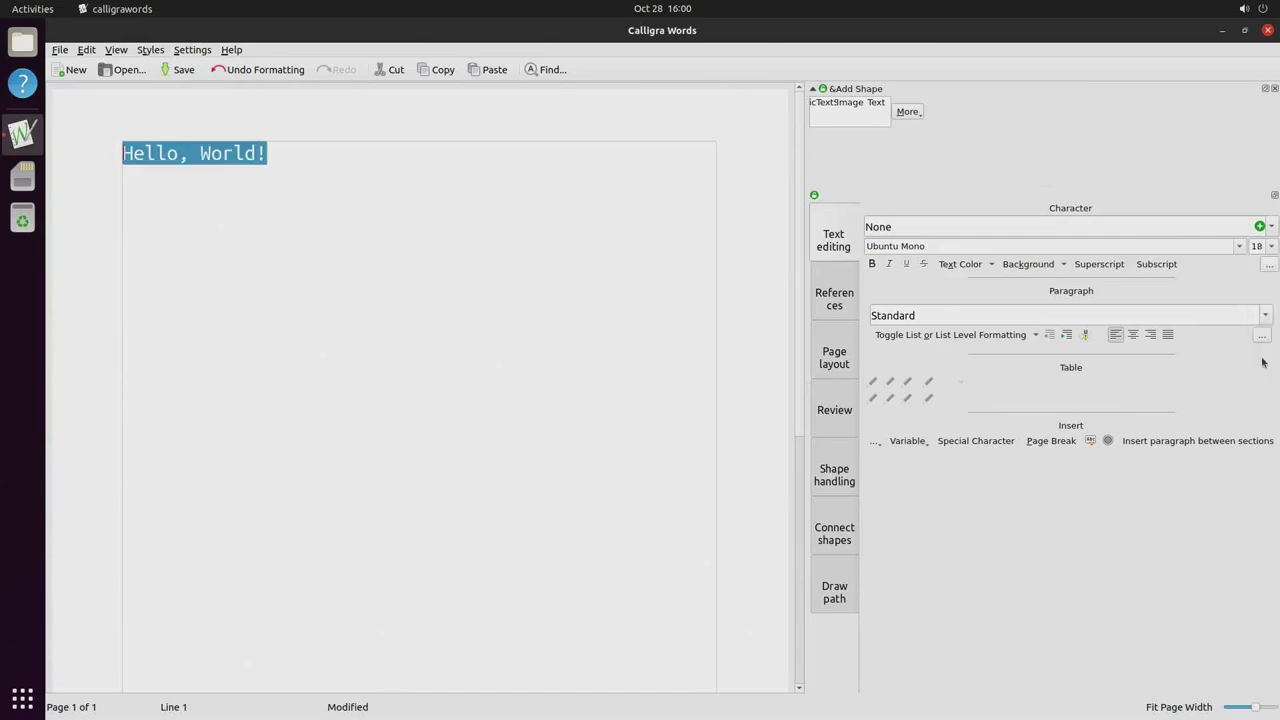
Close Calligra Words, discarding the untitled document, and launch Calligra Sheets
click(1267, 30)
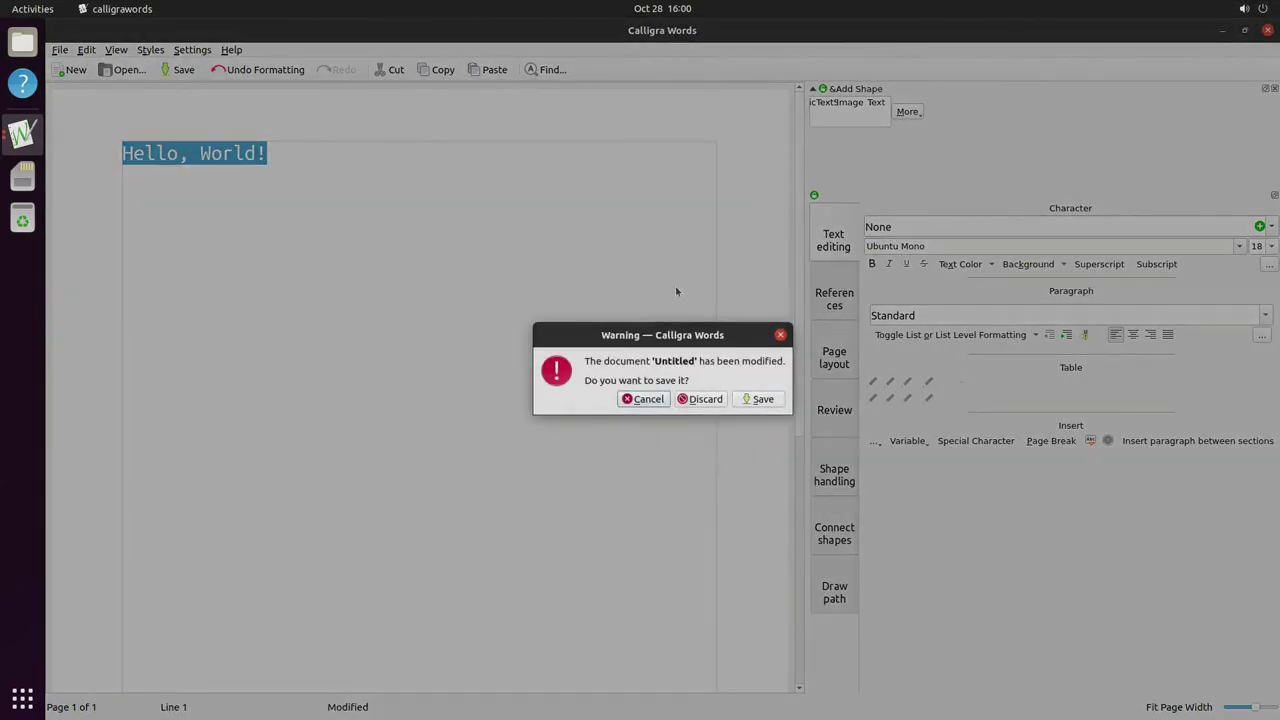
click(713, 402)
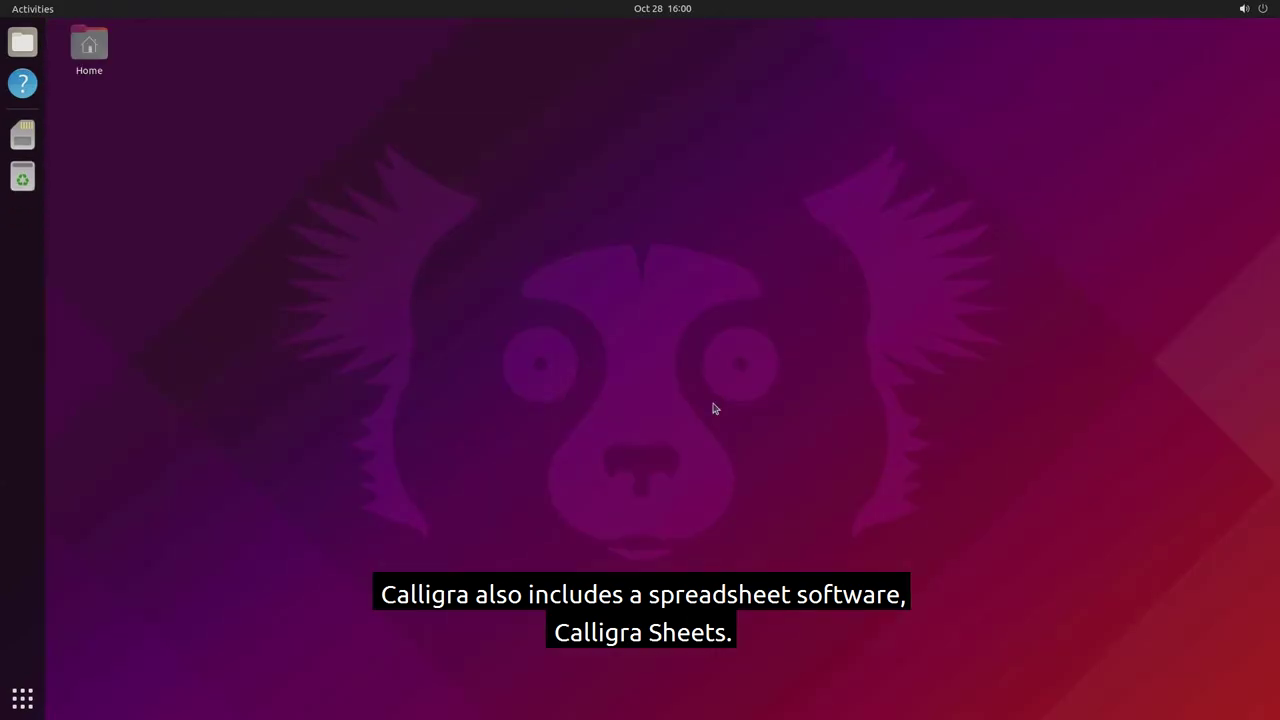
key(super)
text(callig)
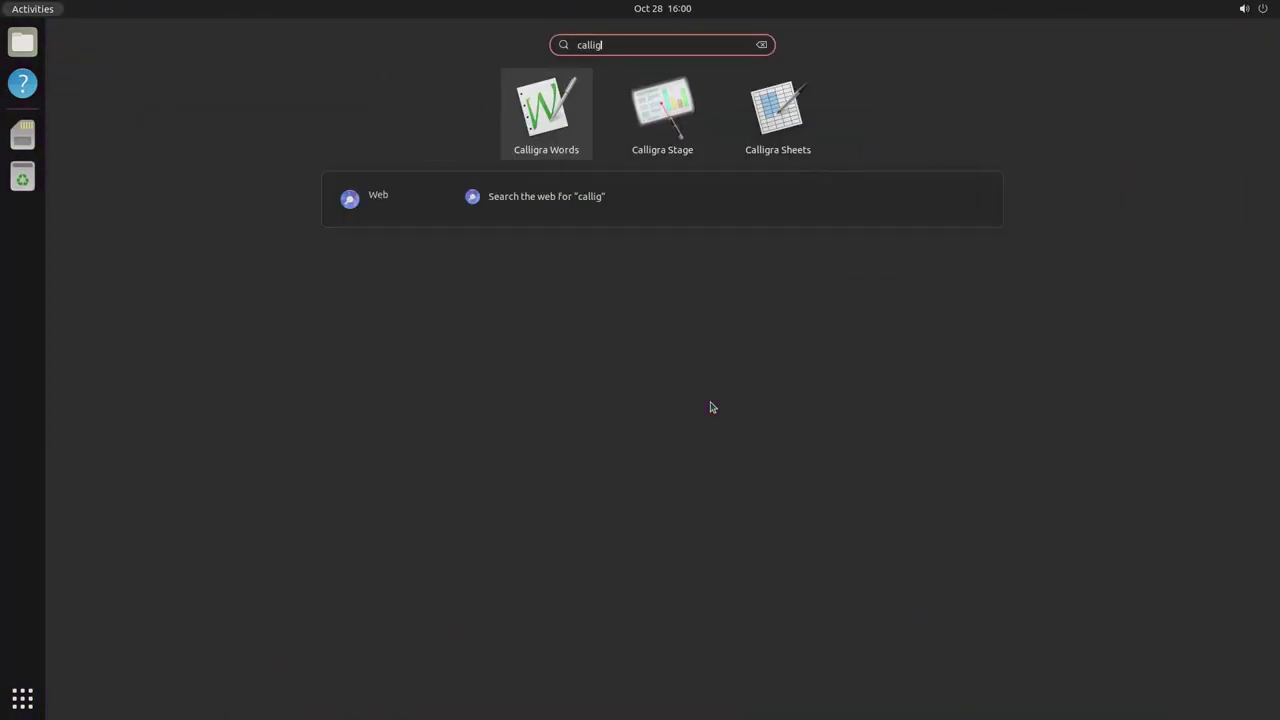
key(Right)
key(Right)
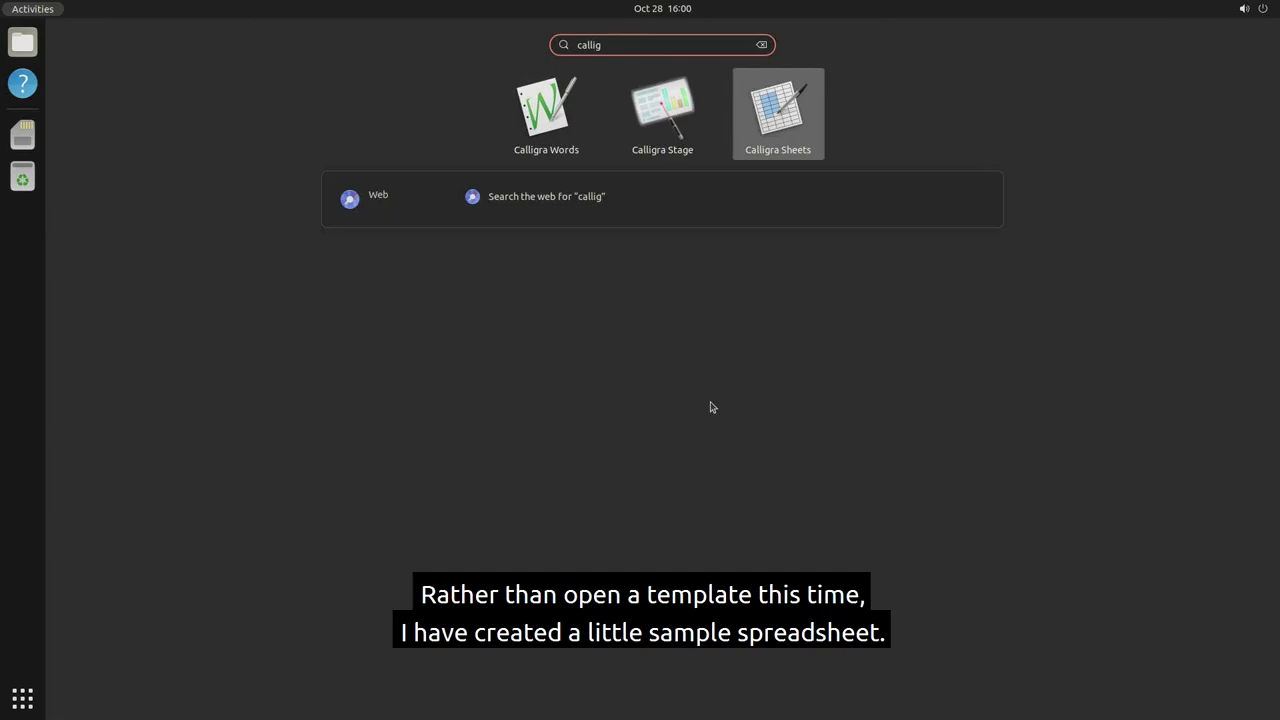
key(Return)
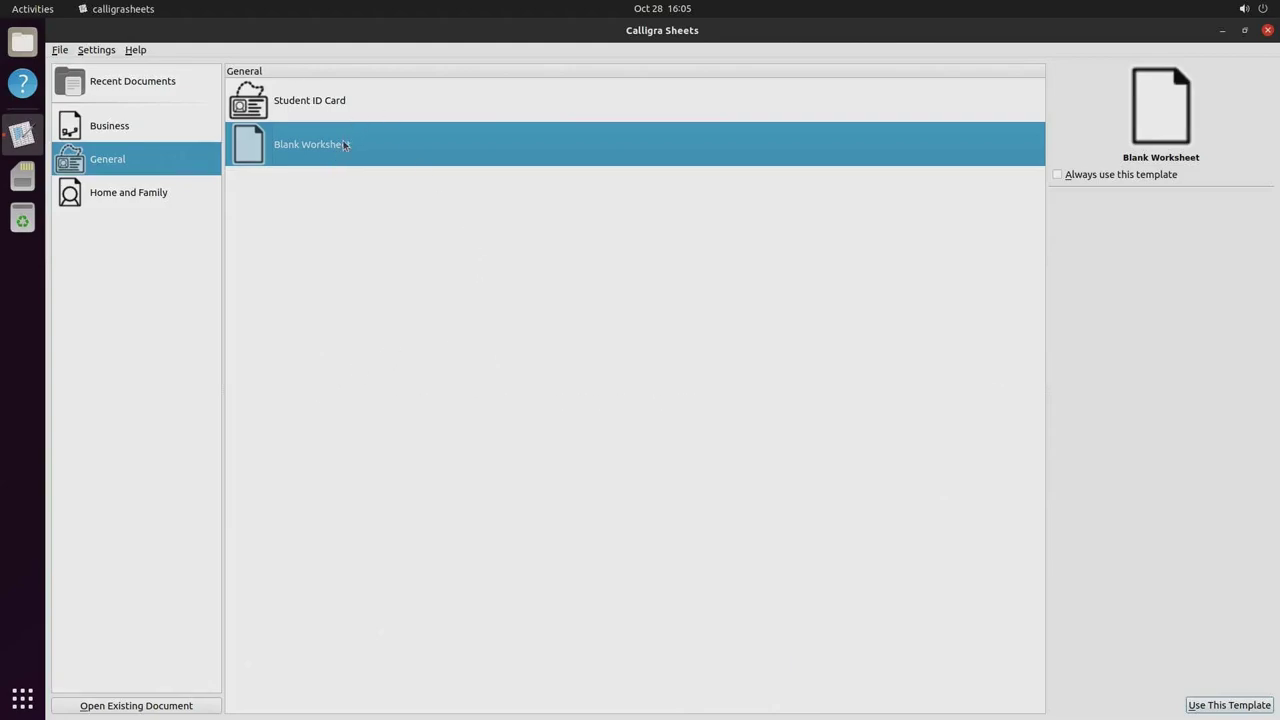
Open supported-distros.csv from the Documents folder, importing its data with the recommended UTF-8 encoding
click(66, 50)
click(73, 82)
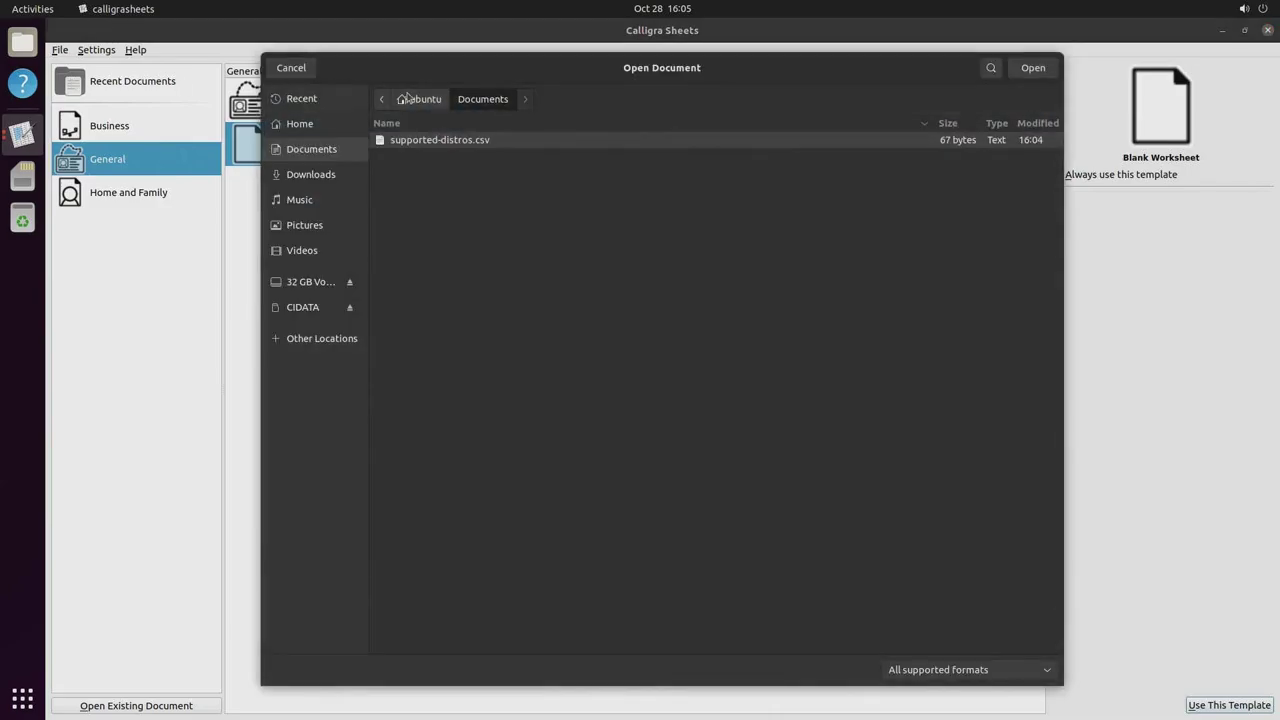
double_click(420, 140)
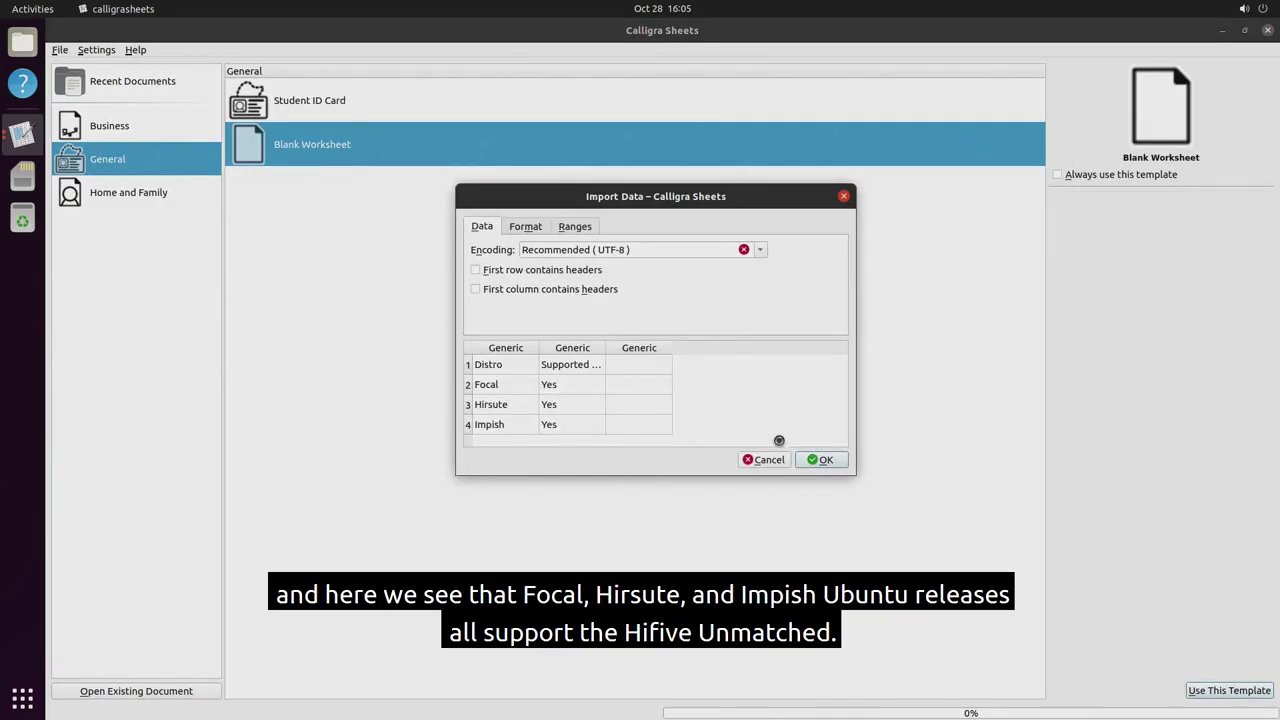
click(813, 460)
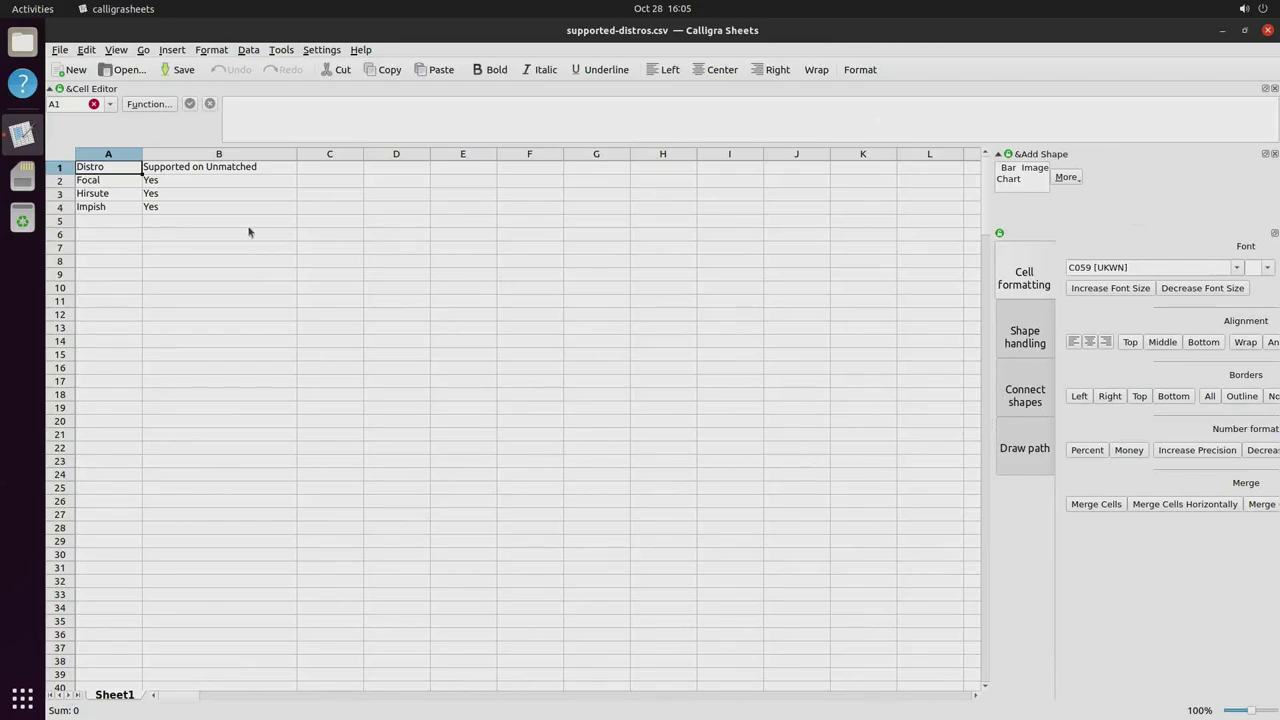
Add a thin solid border along all four outer edges of the table in cells A1:B4
drag(108, 168, 176, 210)
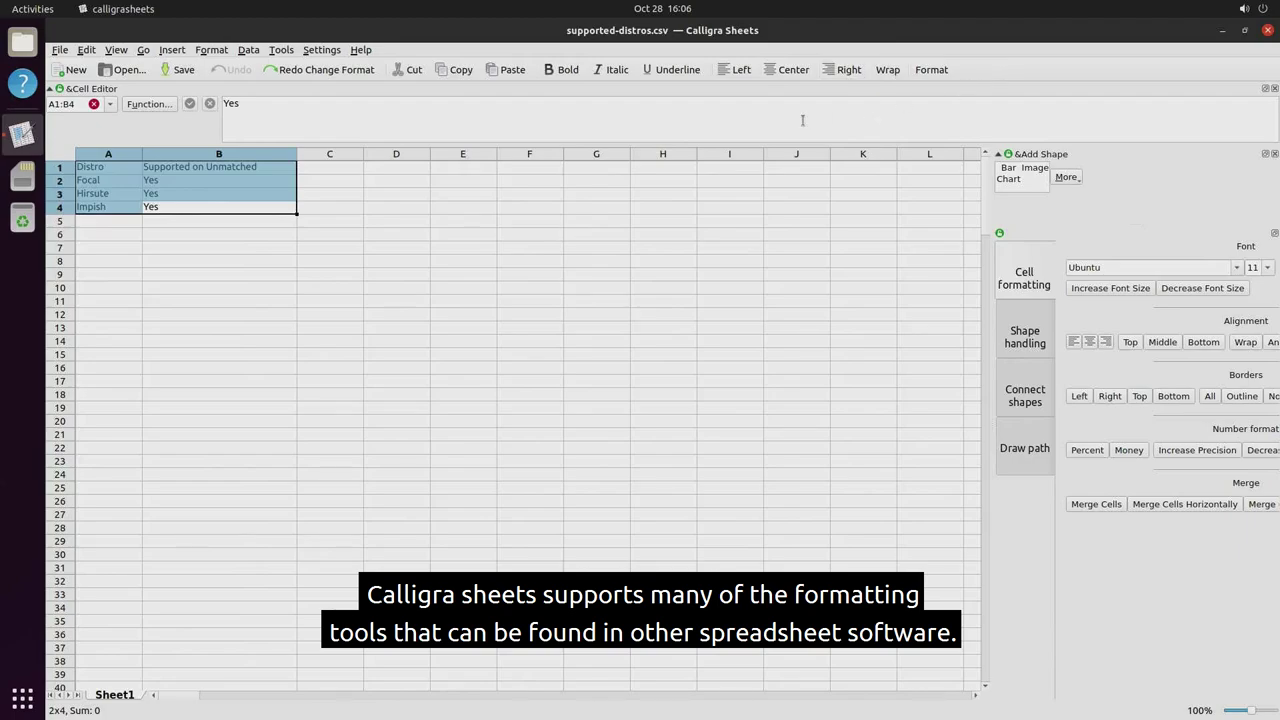
click(928, 70)
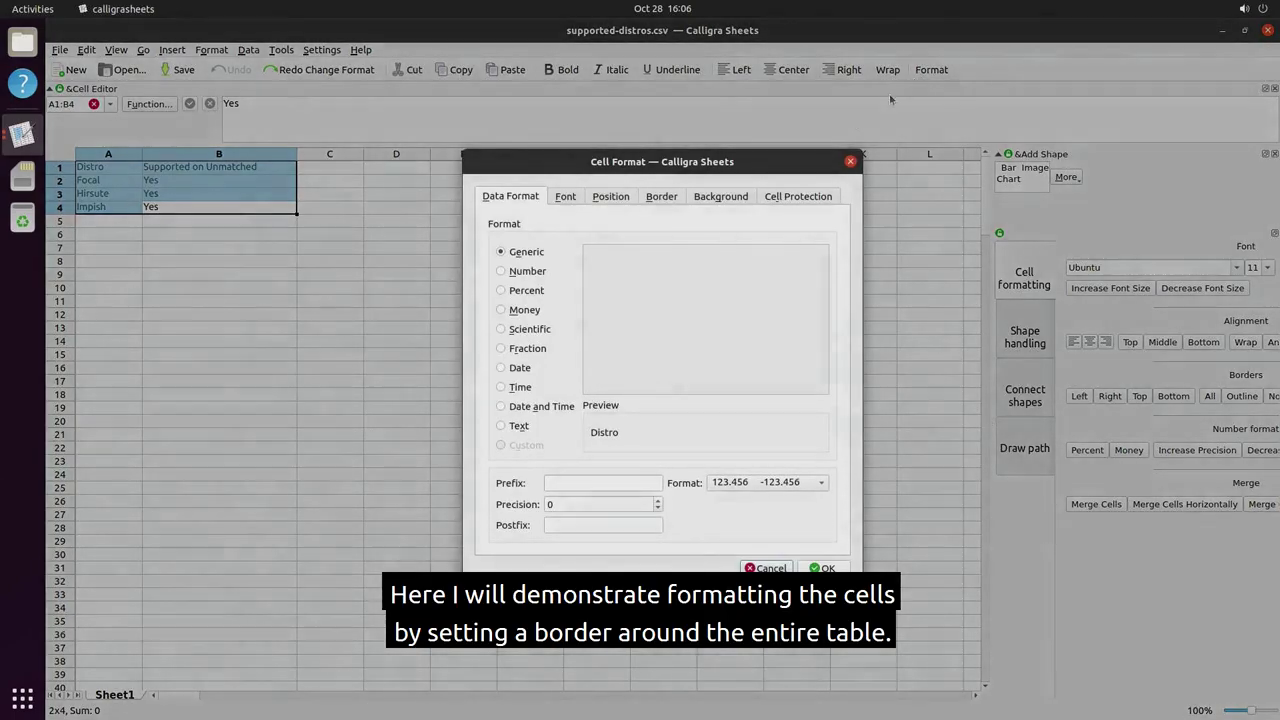
click(662, 197)
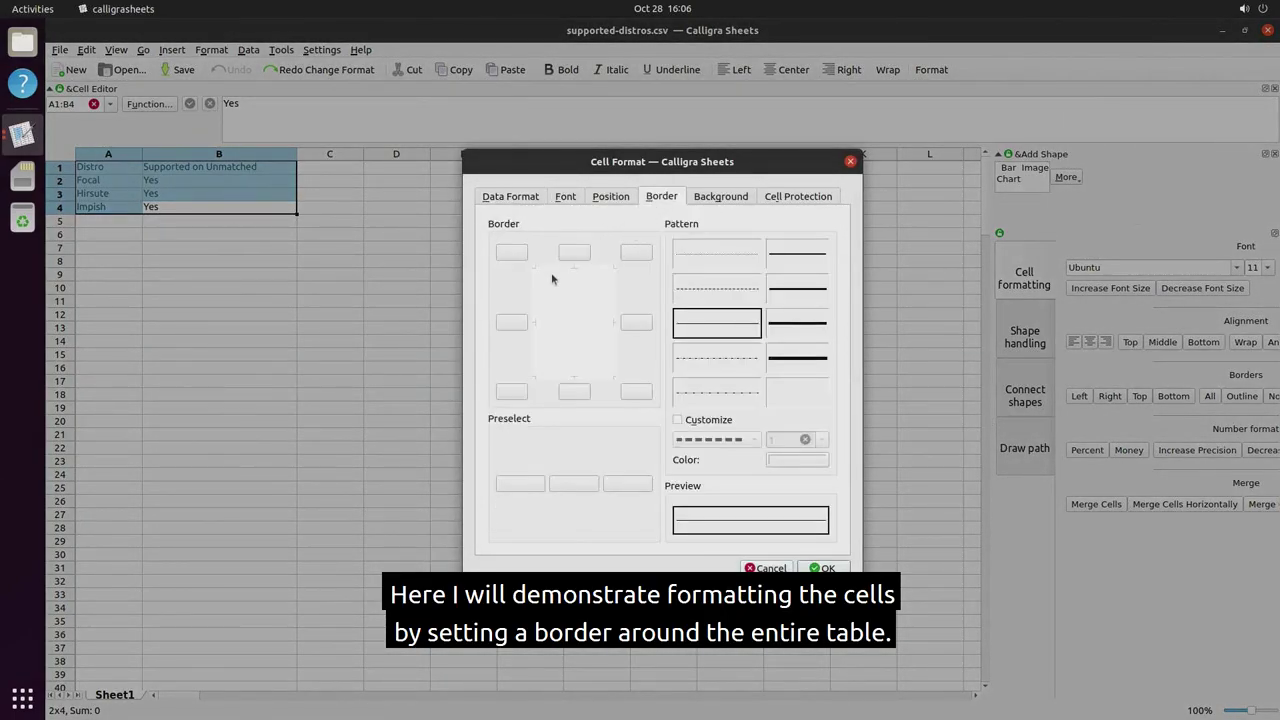
click(574, 252)
click(507, 328)
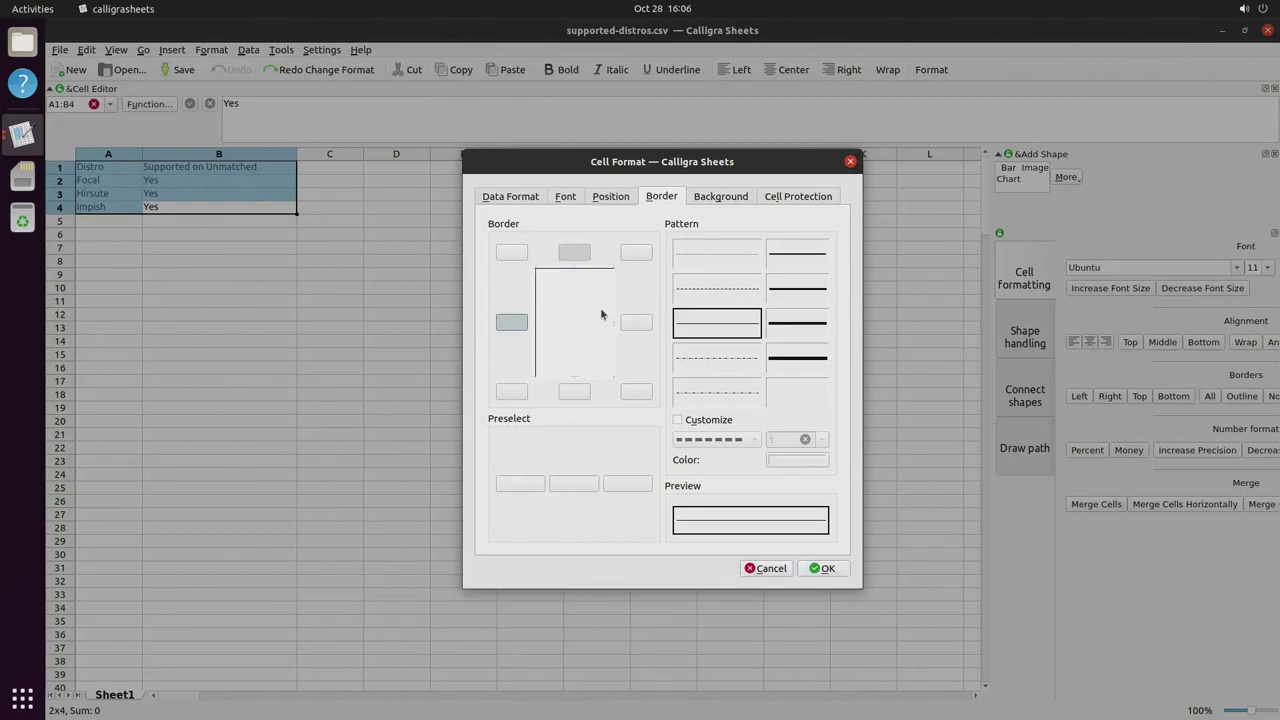
click(633, 319)
click(575, 396)
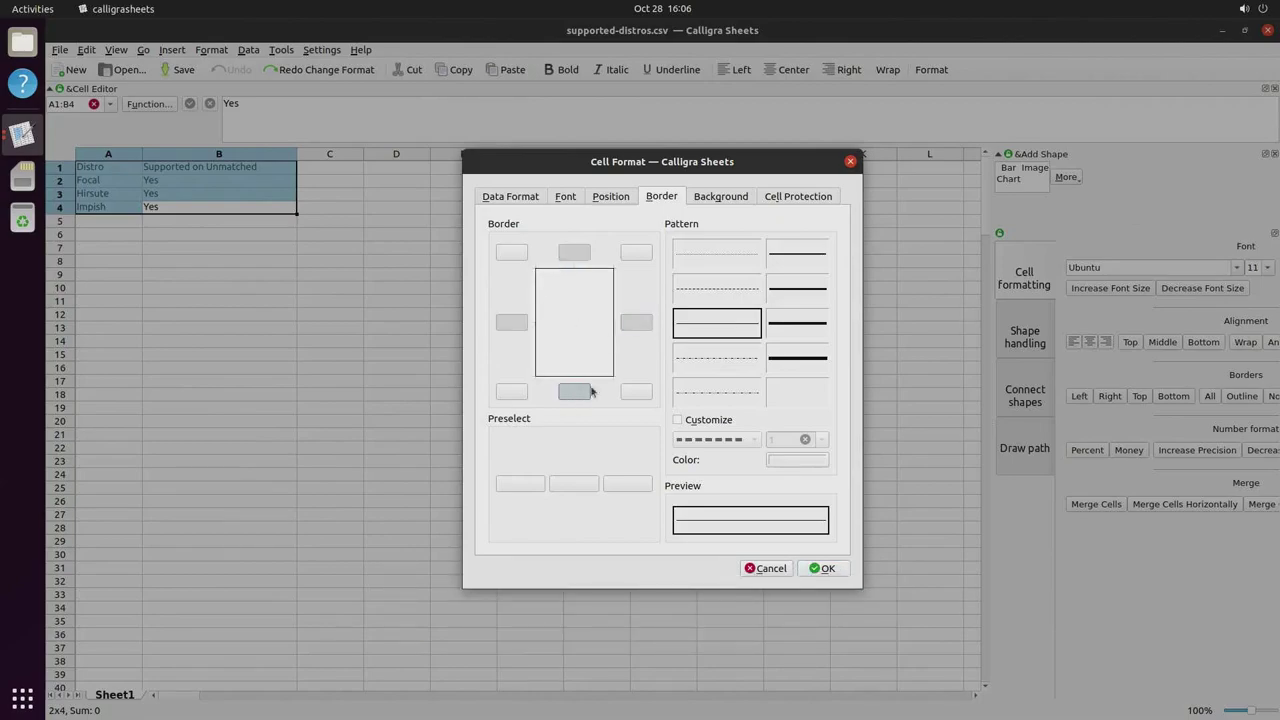
click(822, 569)
click(176, 270)
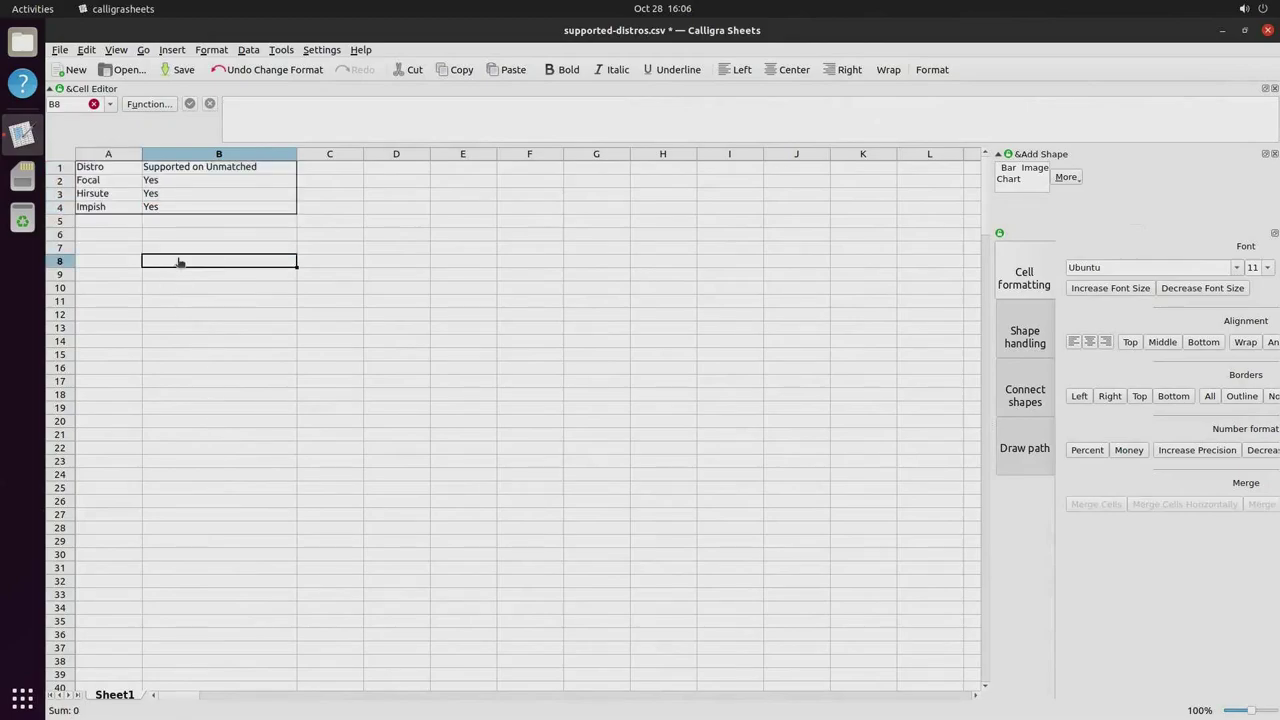
Close Calligra Sheets, discarding the changes to supported-distros.csv
click(1267, 31)
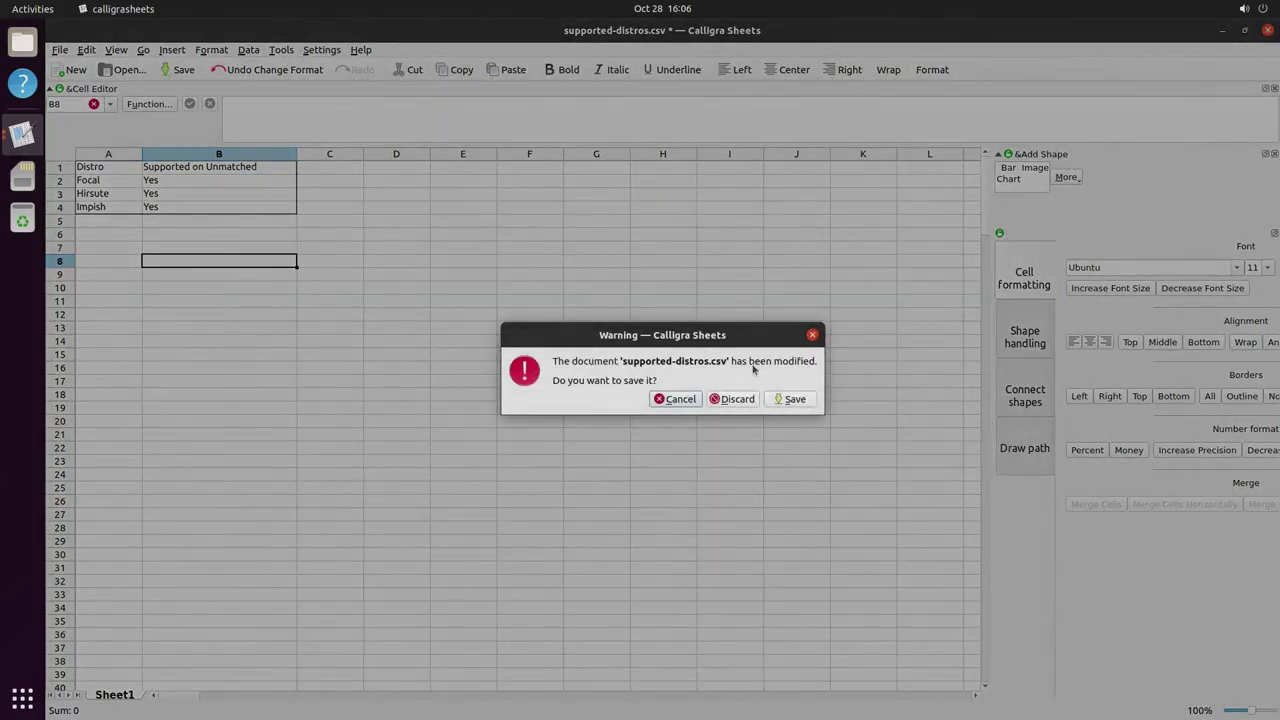
click(731, 398)
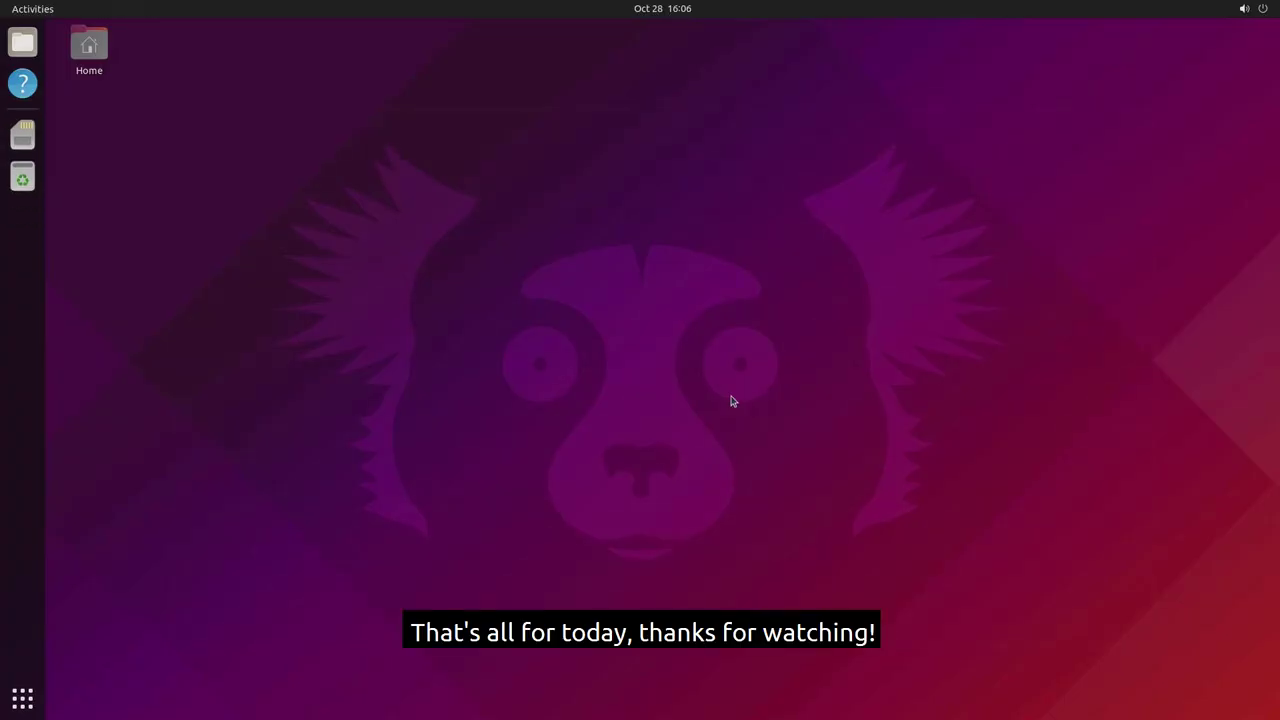